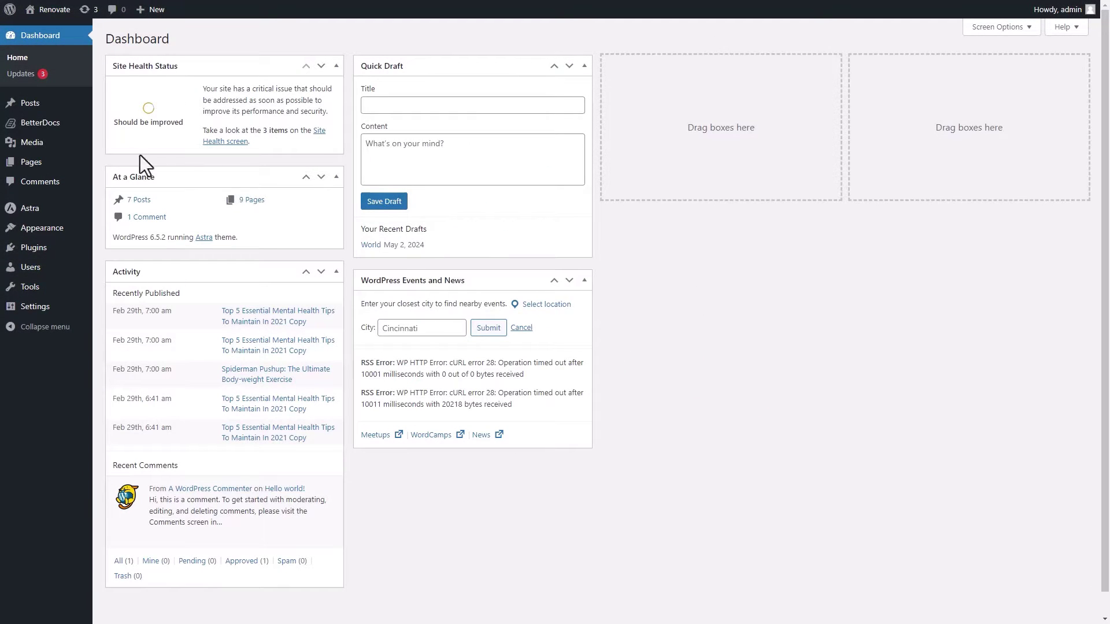
Enable the Show Glossary toggle in BetterDocs settings and save
left_click(49, 123)
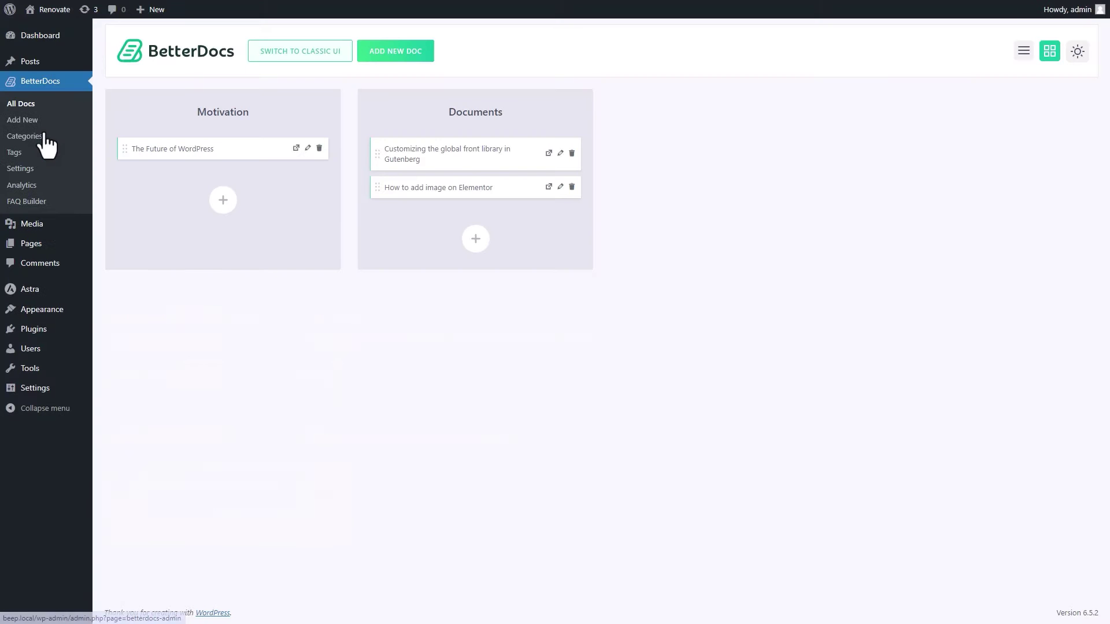
left_click(28, 169)
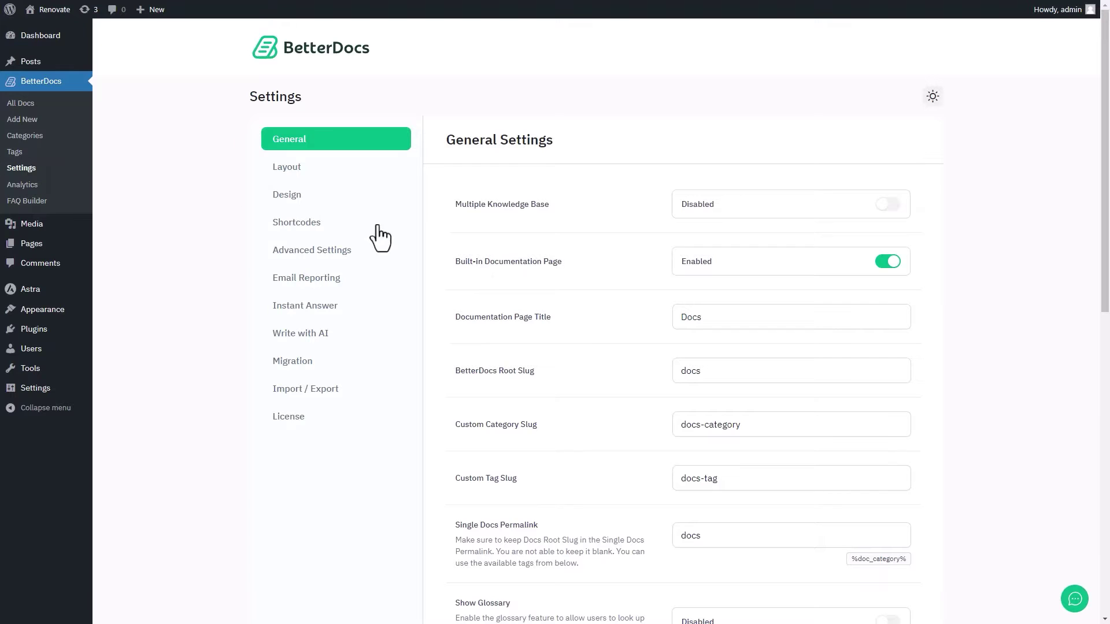
scroll(606, 272, "down", 7)
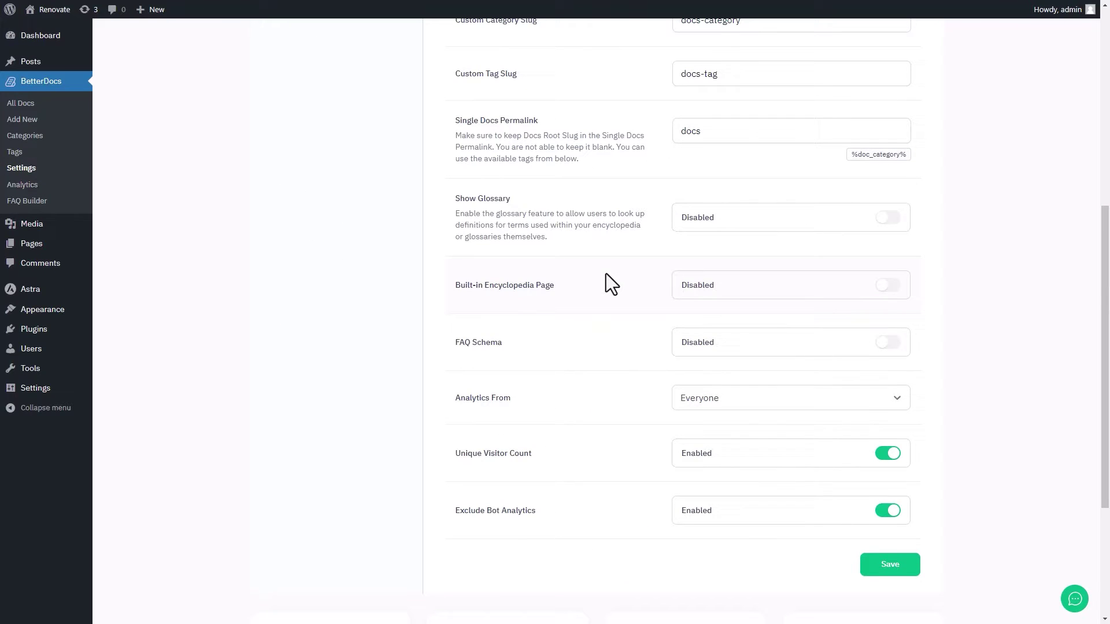
left_click(888, 220)
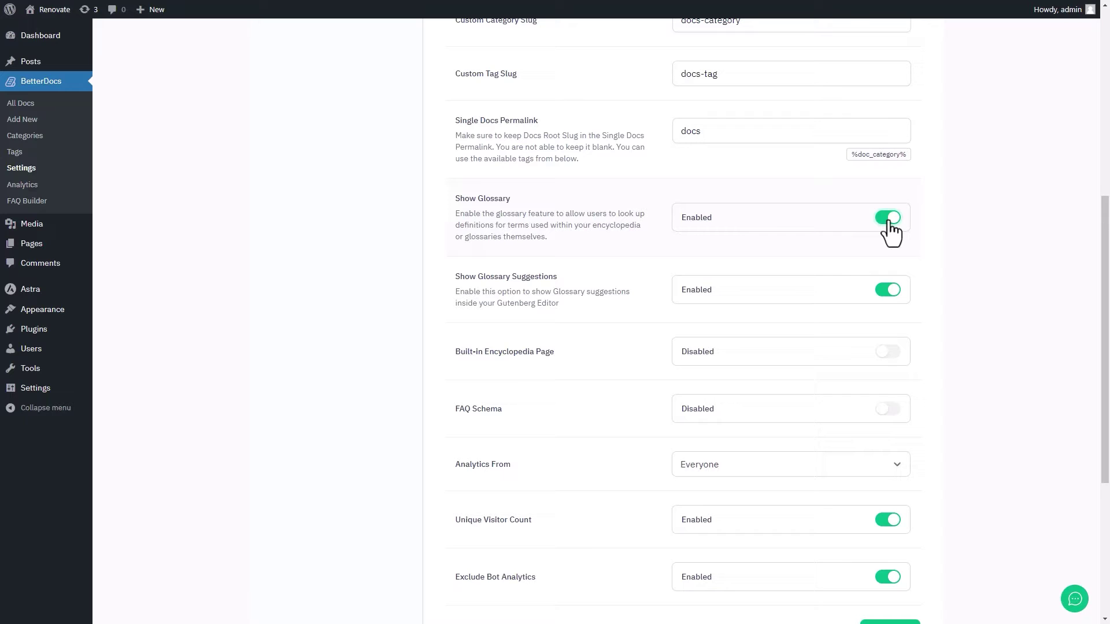
scroll(891, 233, "down", 5)
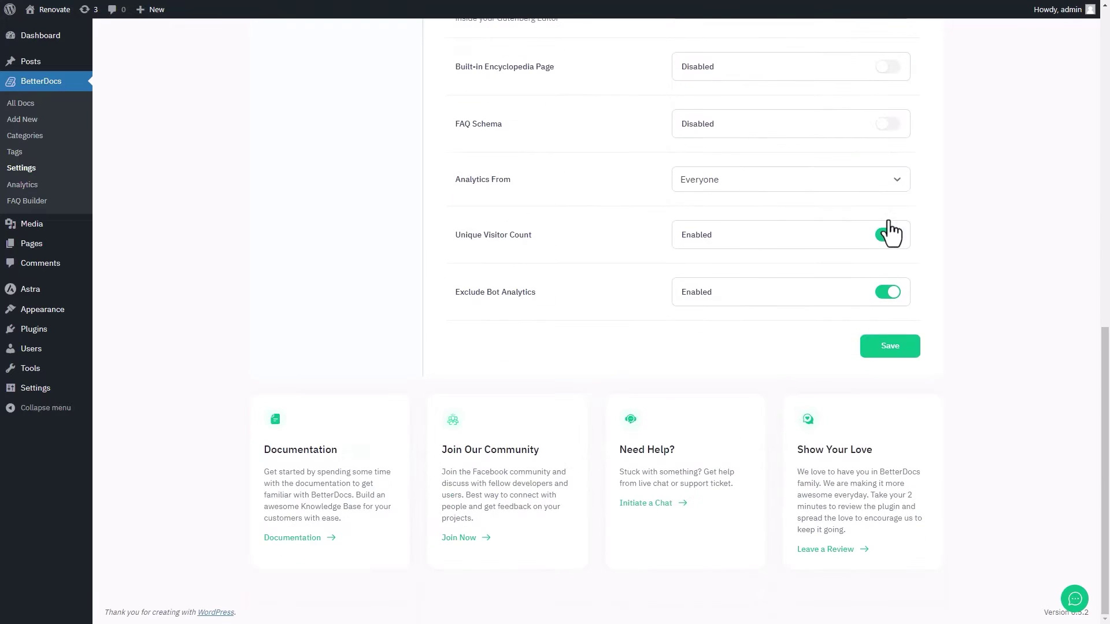
left_click(891, 347)
Create the glossary term 'WordPress', described as a content management system for building websites
left_click(58, 83)
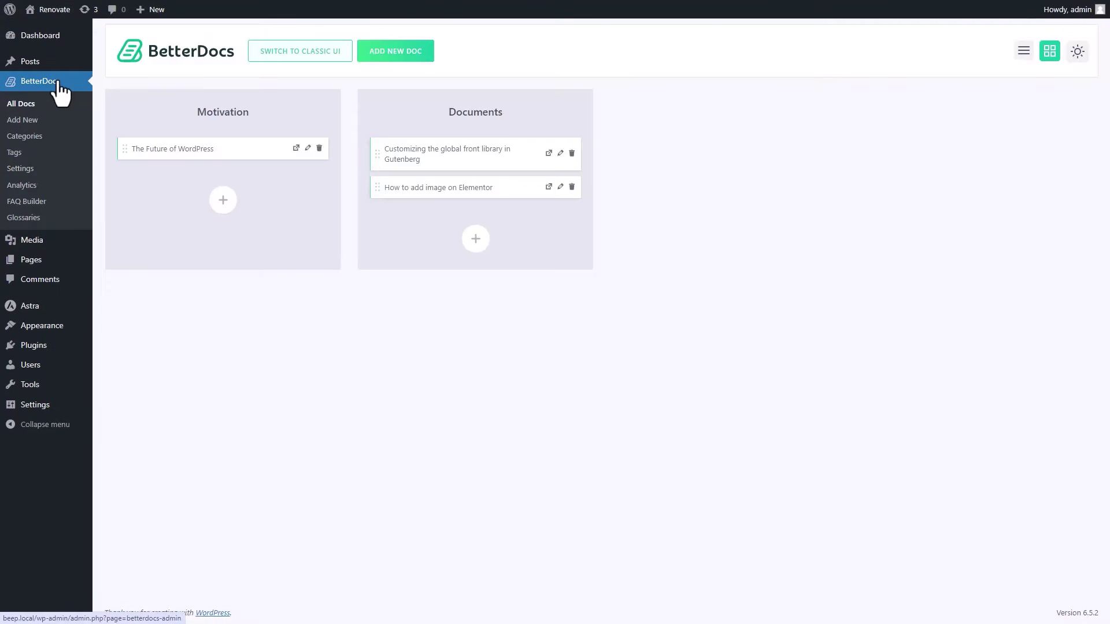
left_click(23, 217)
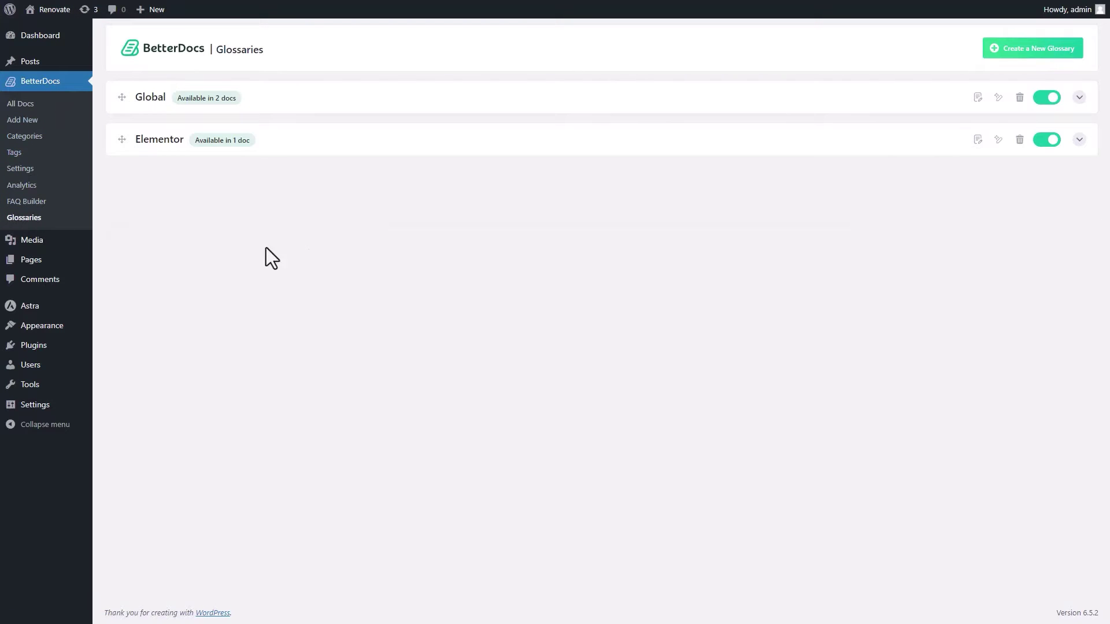
left_click(1009, 60)
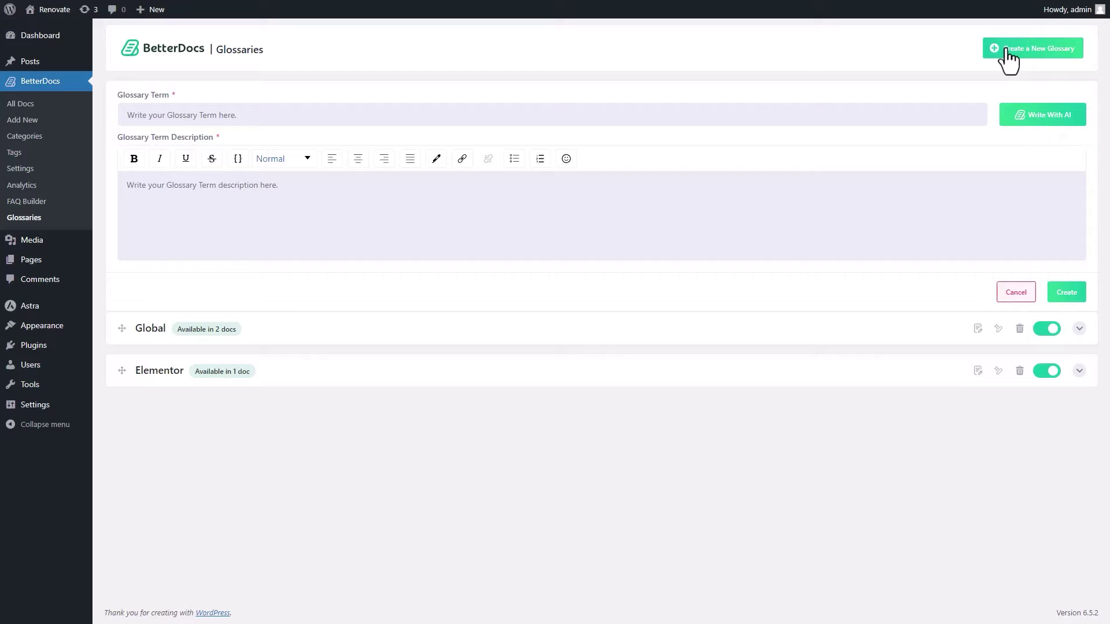
left_click(312, 120)
type("WordPress")
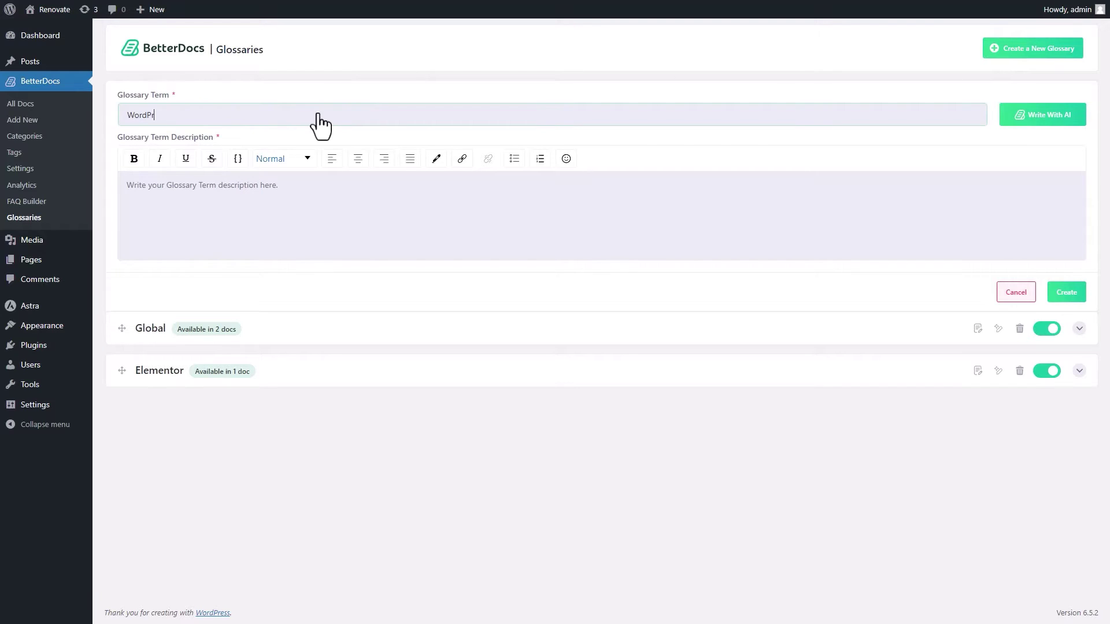
left_click(606, 221)
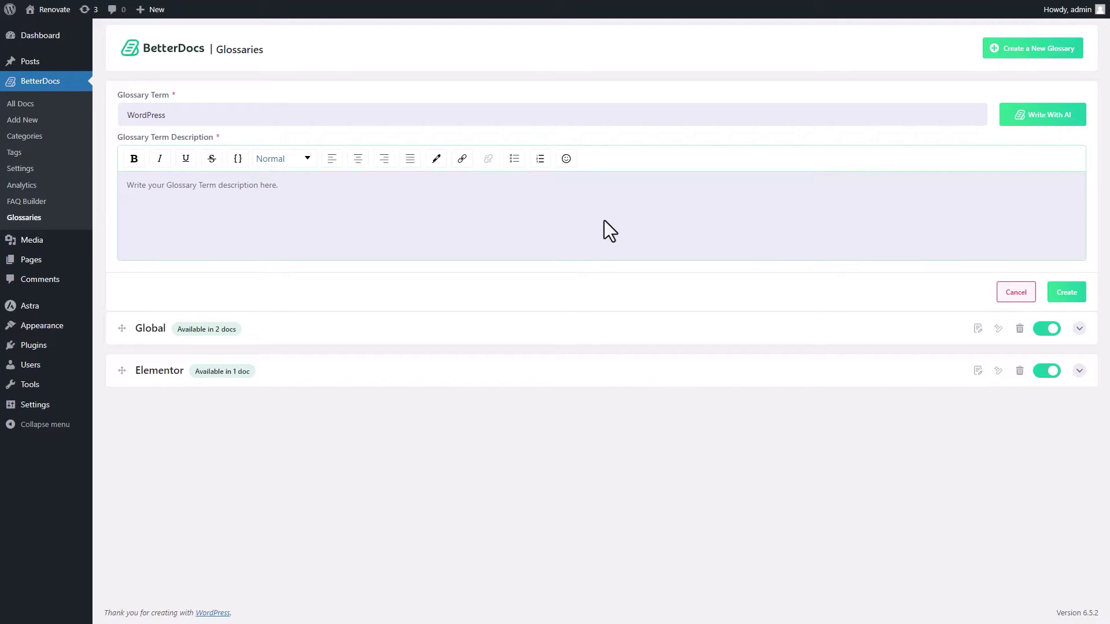
type("What is WordPress? WordPress is a content management system (cms) that allows you to host and build website.")
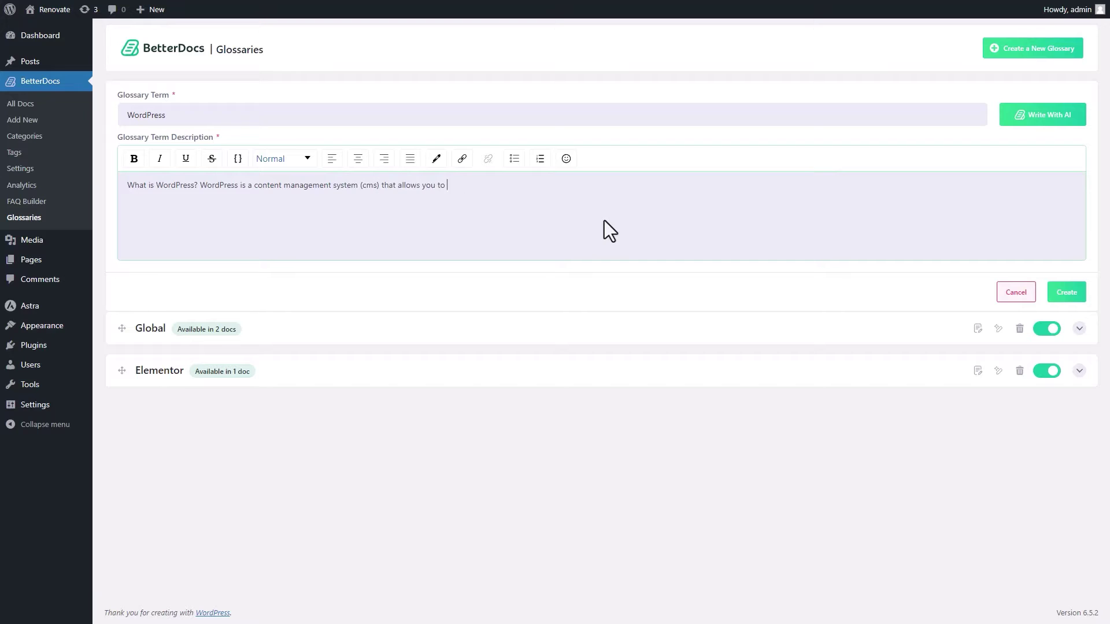
left_click(1079, 295)
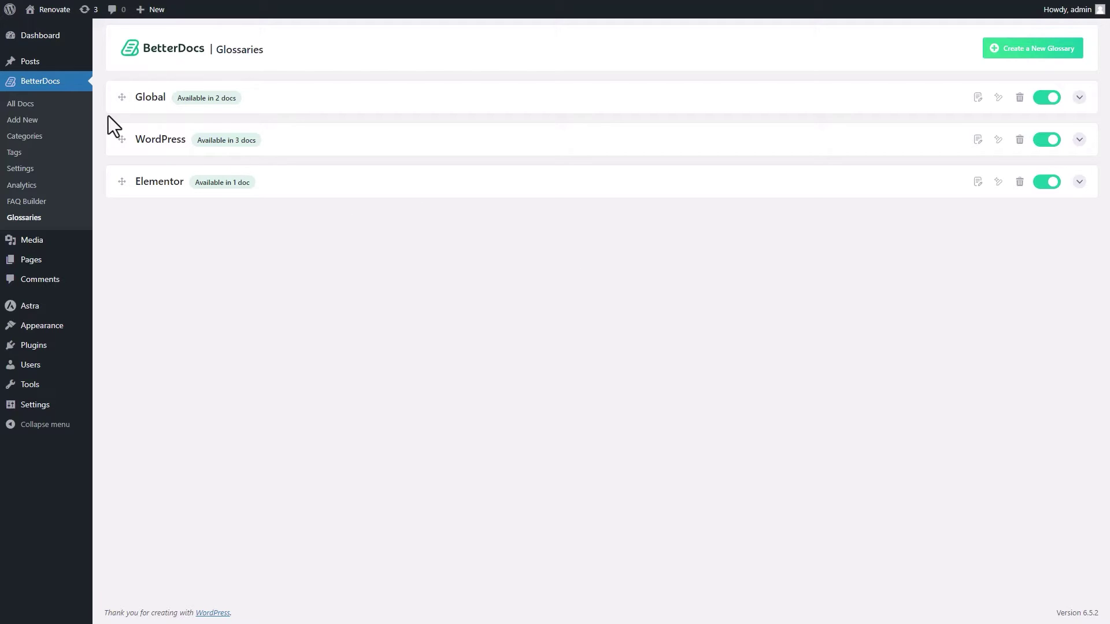
left_click(26, 104)
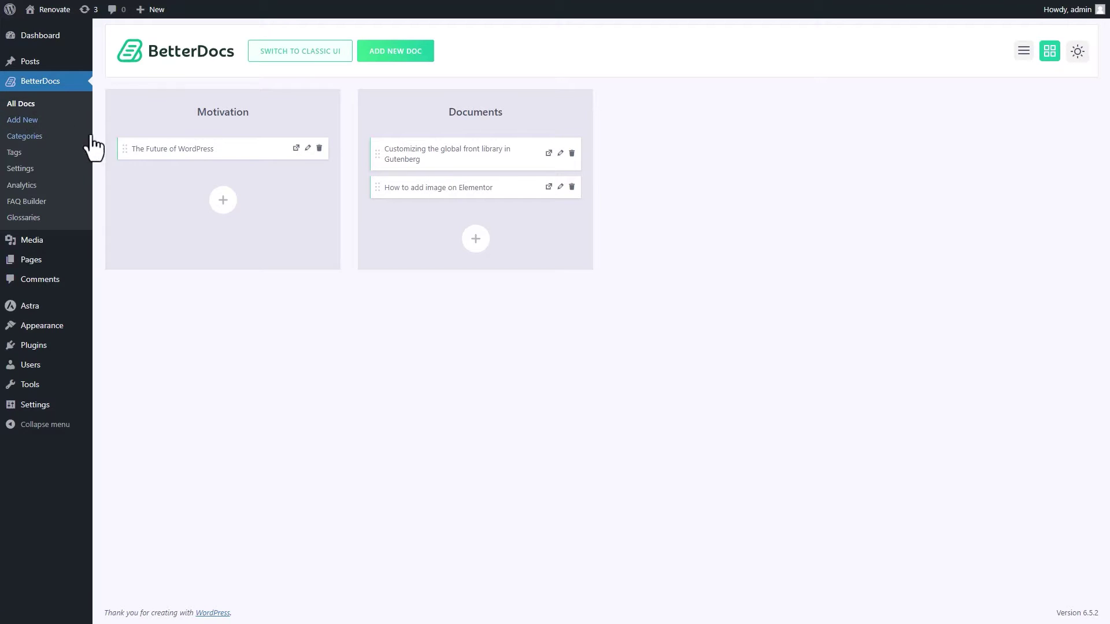
View 'The Future of WordPress' doc live and check the WordPress glossary tooltips
left_click(166, 152)
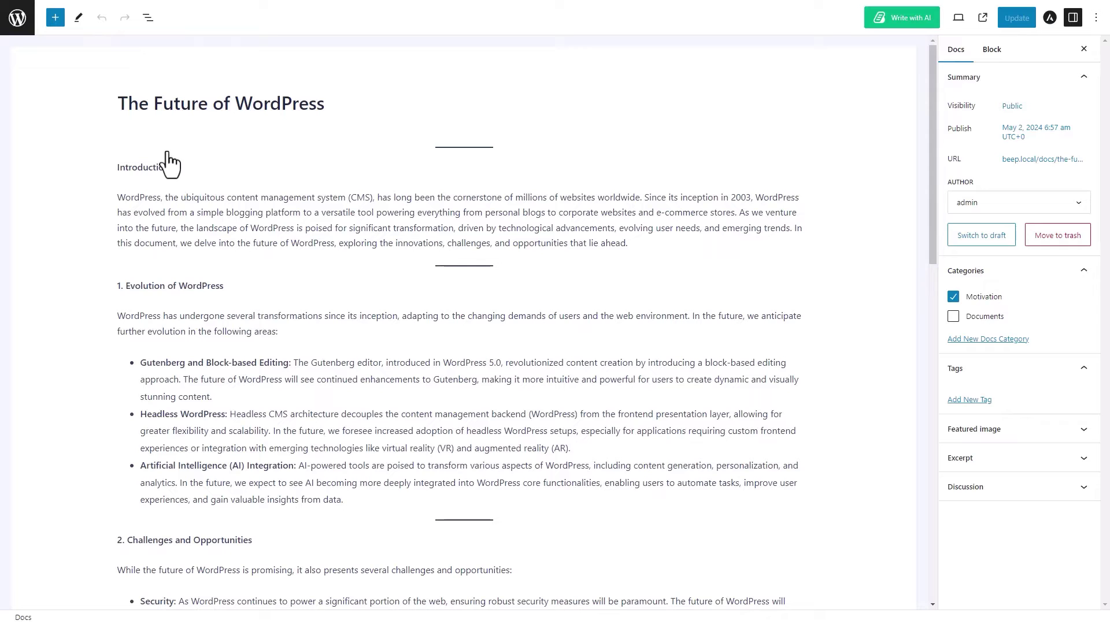
left_click(982, 20)
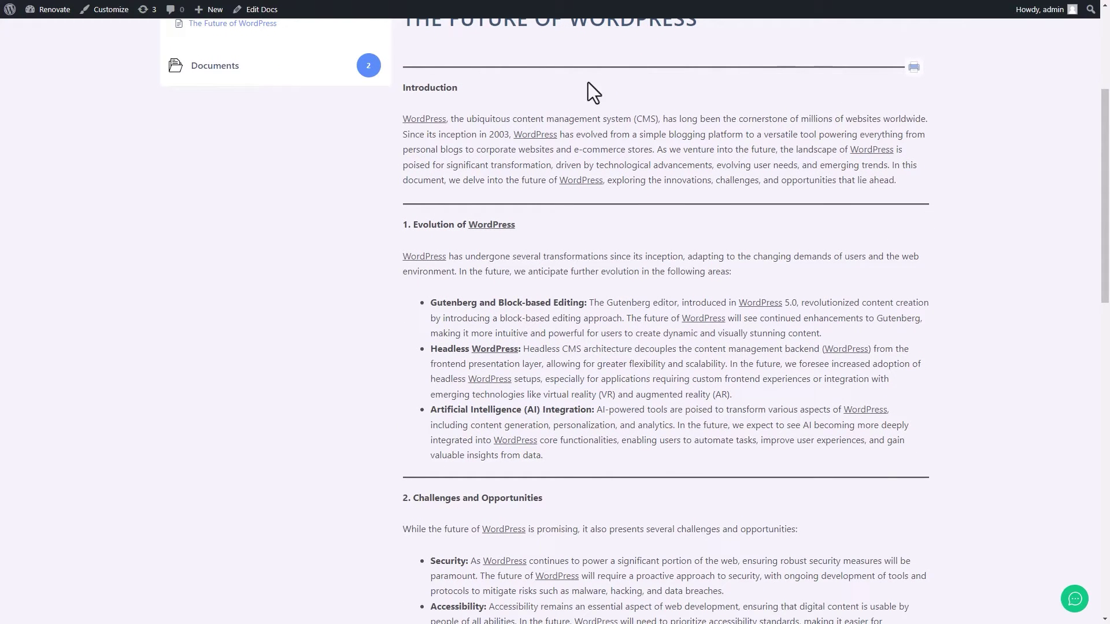
mouse_move(426, 128)
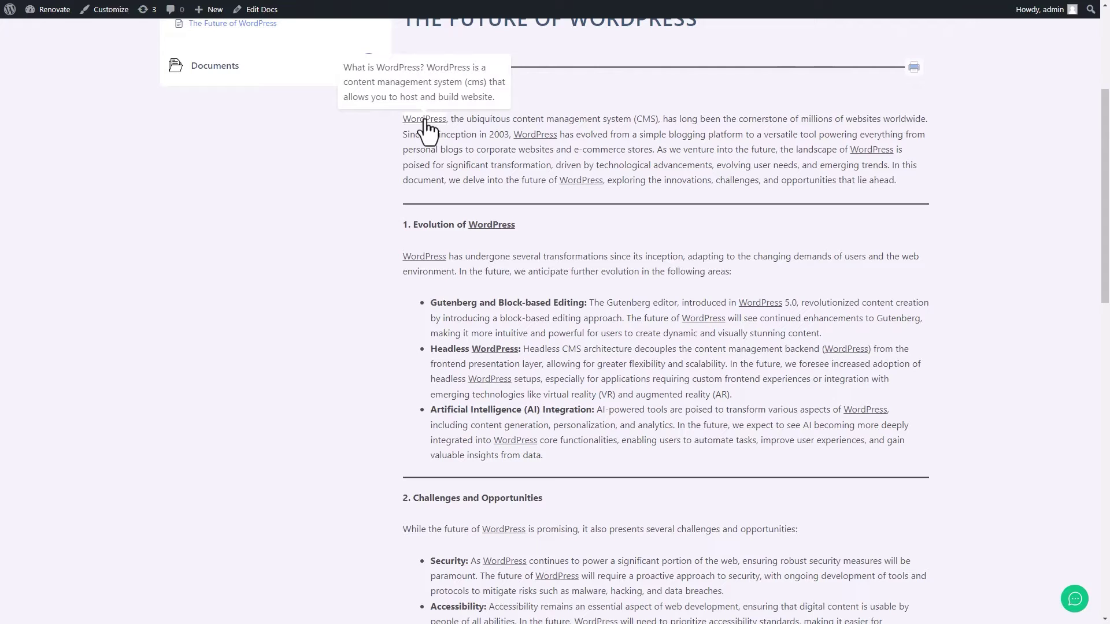
mouse_move(531, 138)
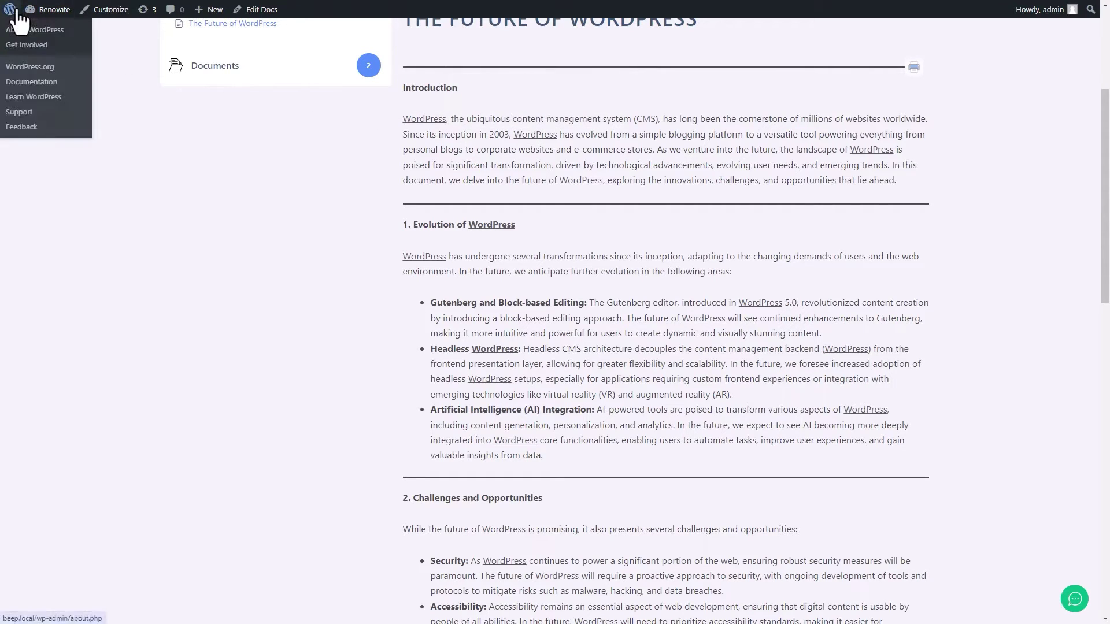
Open the Glossaries section of the BetterDocs Customizer via Settings > Design
left_click(16, 26)
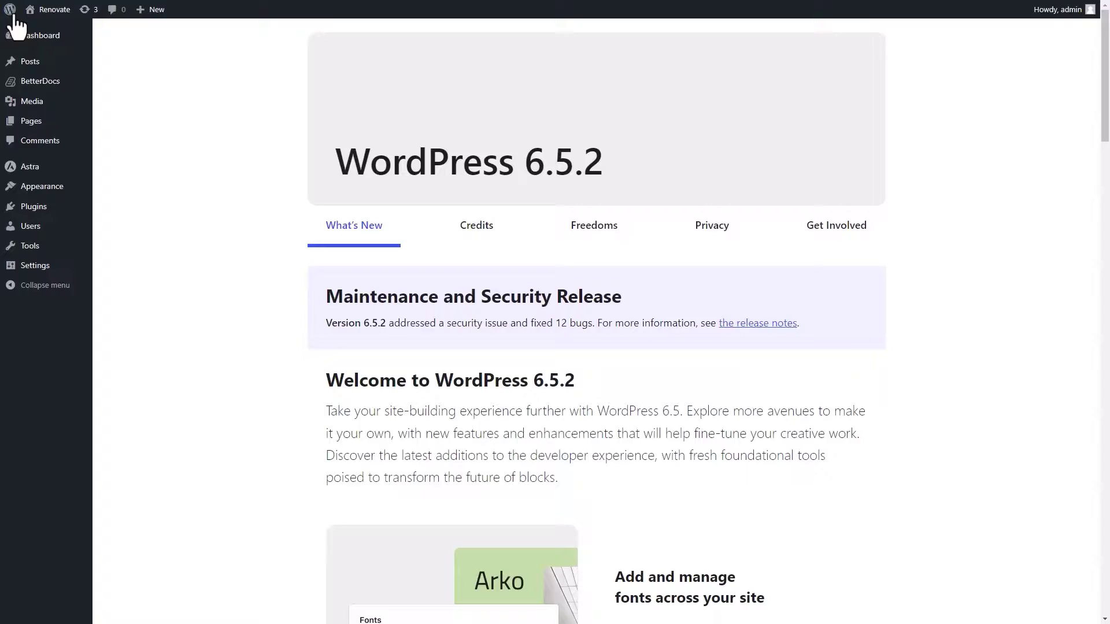
left_click(31, 86)
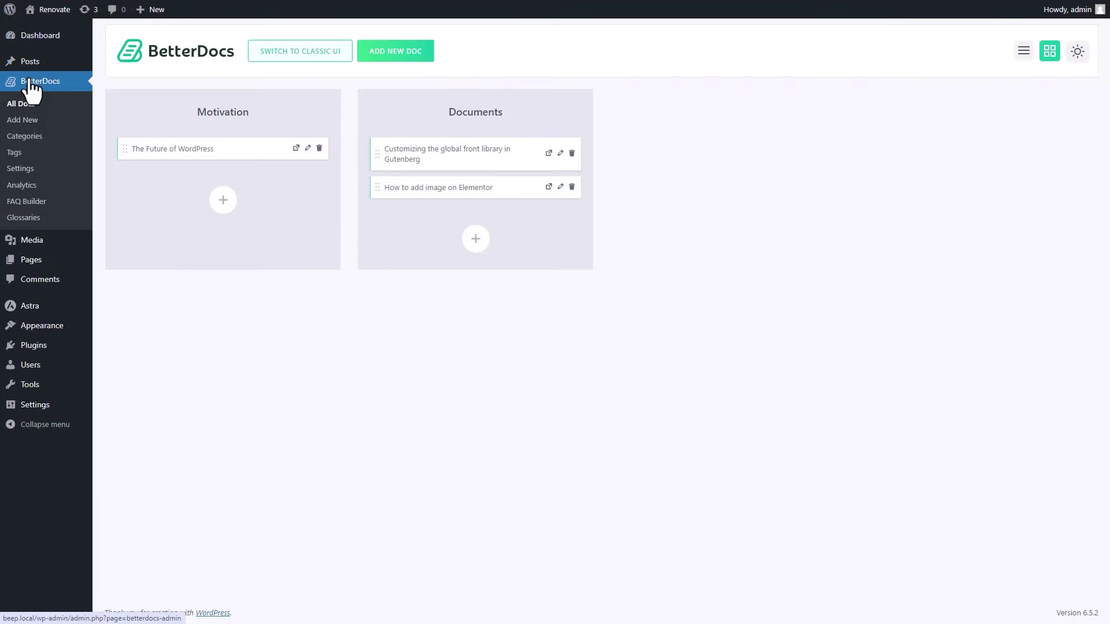
left_click(22, 171)
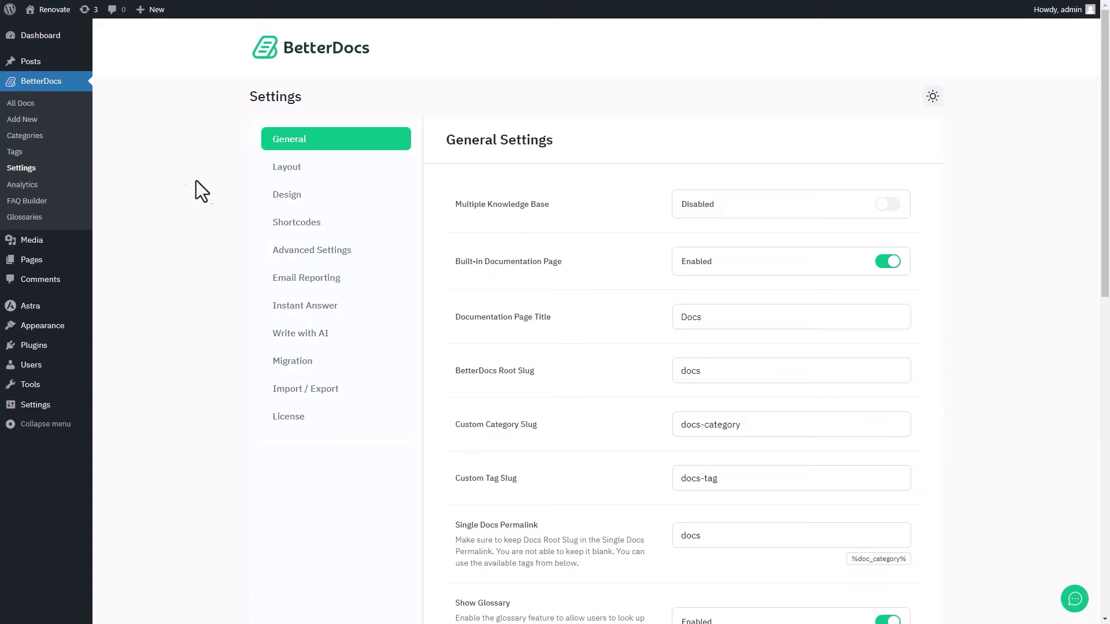
left_click(287, 202)
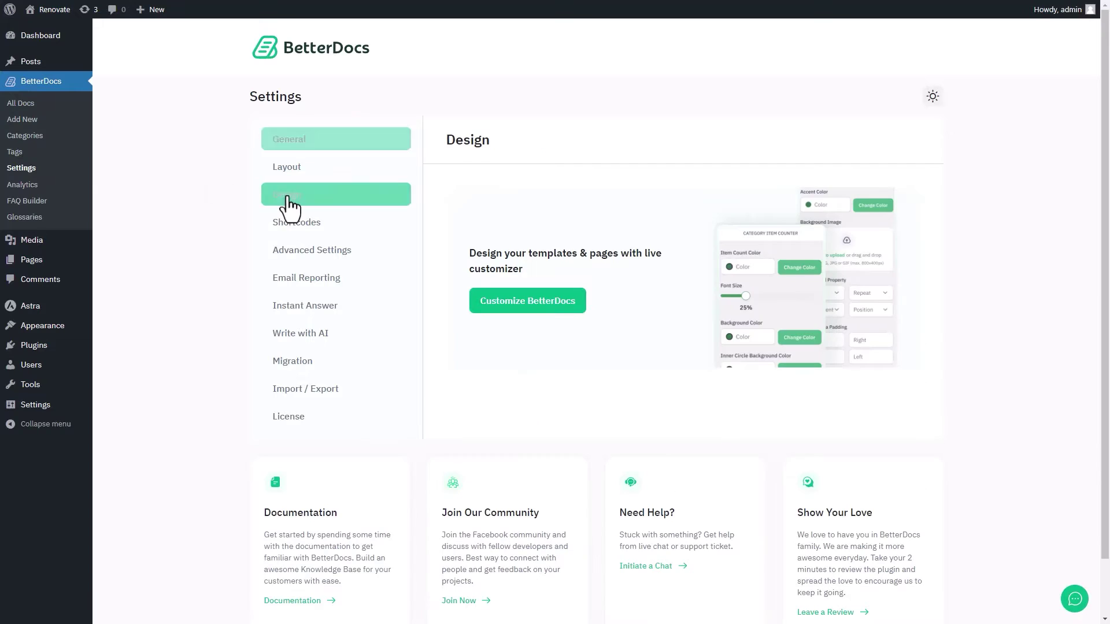
left_click(488, 301)
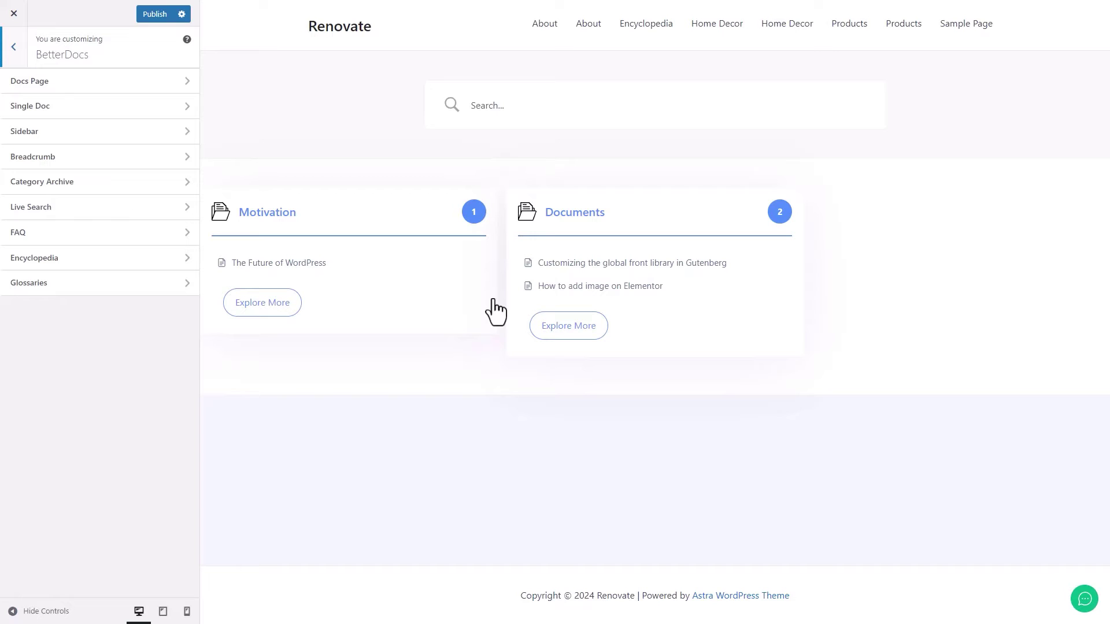
left_click(104, 285)
Set the glossary link colour to green (#68d619)
left_click(244, 323)
left_click(559, 256)
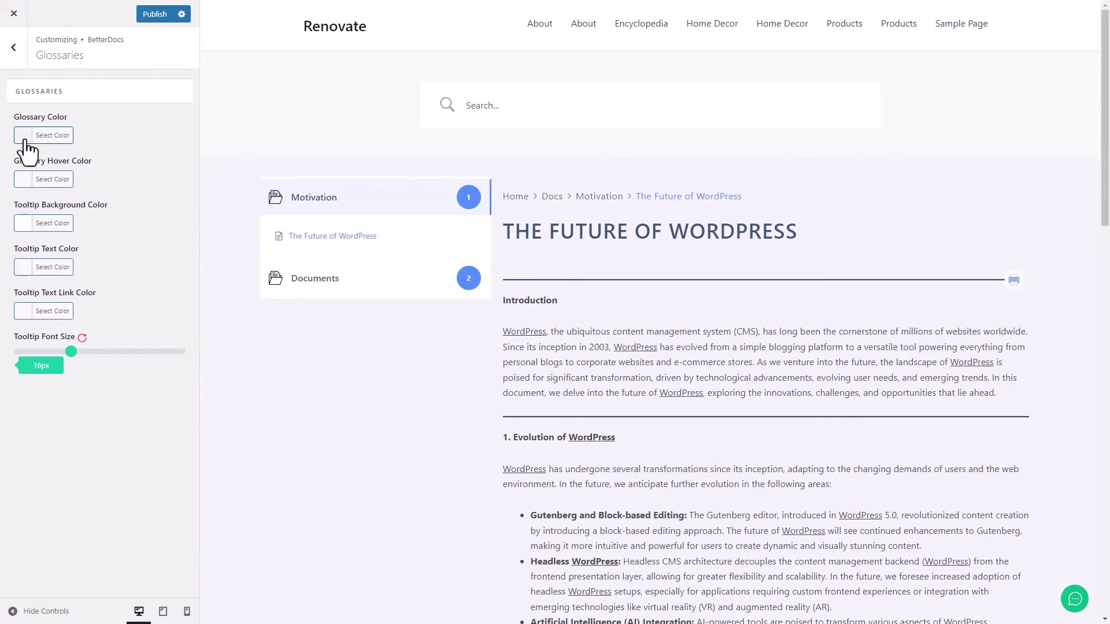
left_click(24, 139)
left_click(25, 173)
left_click(92, 271)
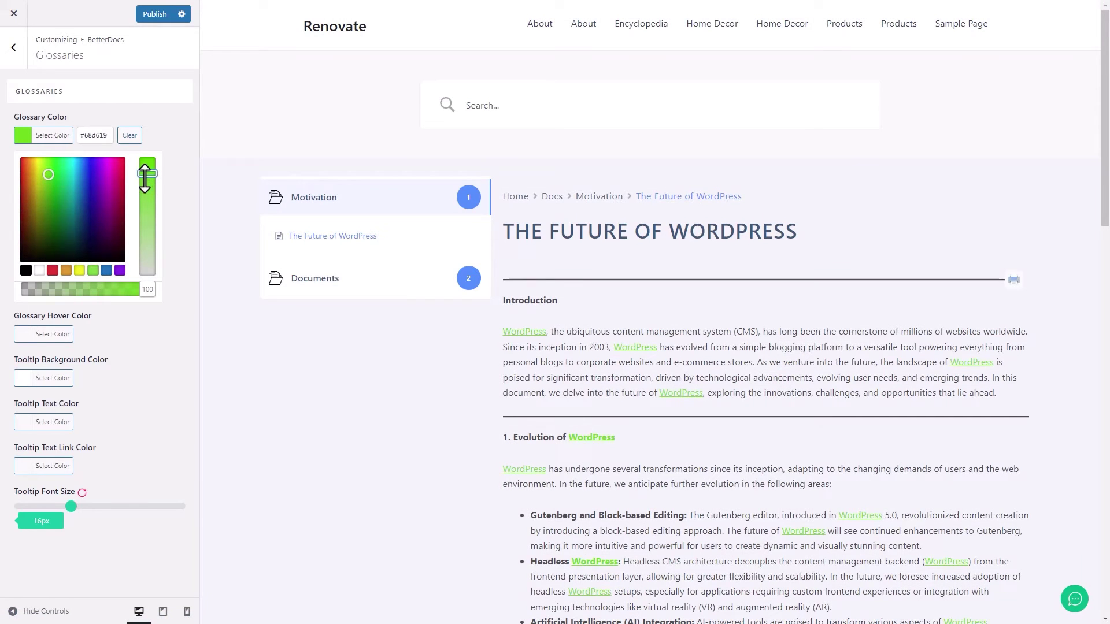
left_click(162, 206)
Set the glossary hover colour to blue #1e73be and publish the changes
left_click(23, 180)
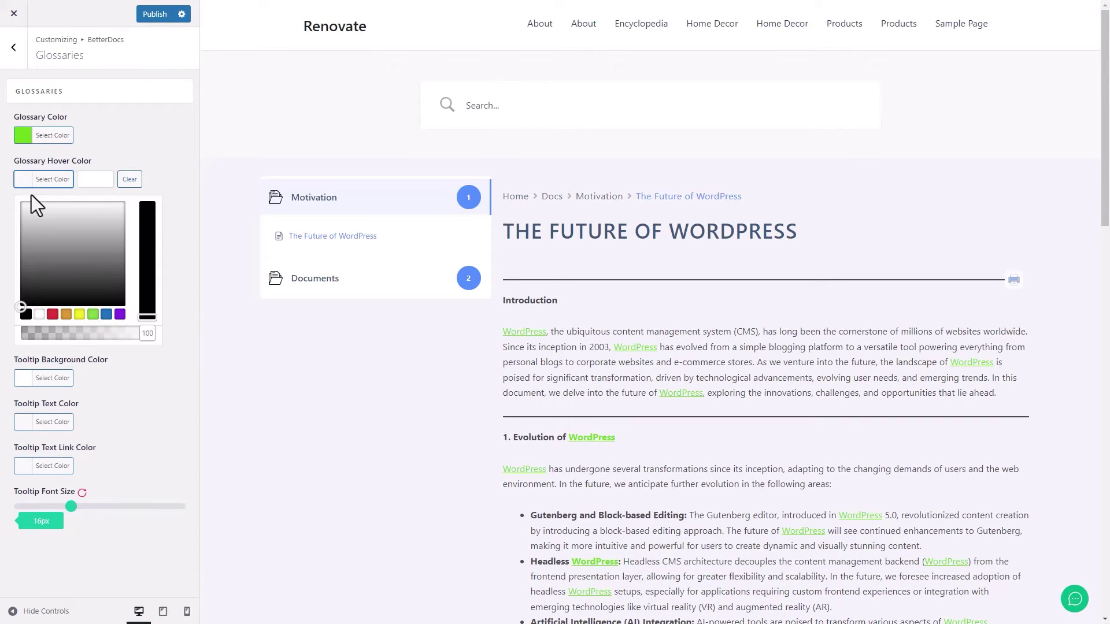
left_click(106, 314)
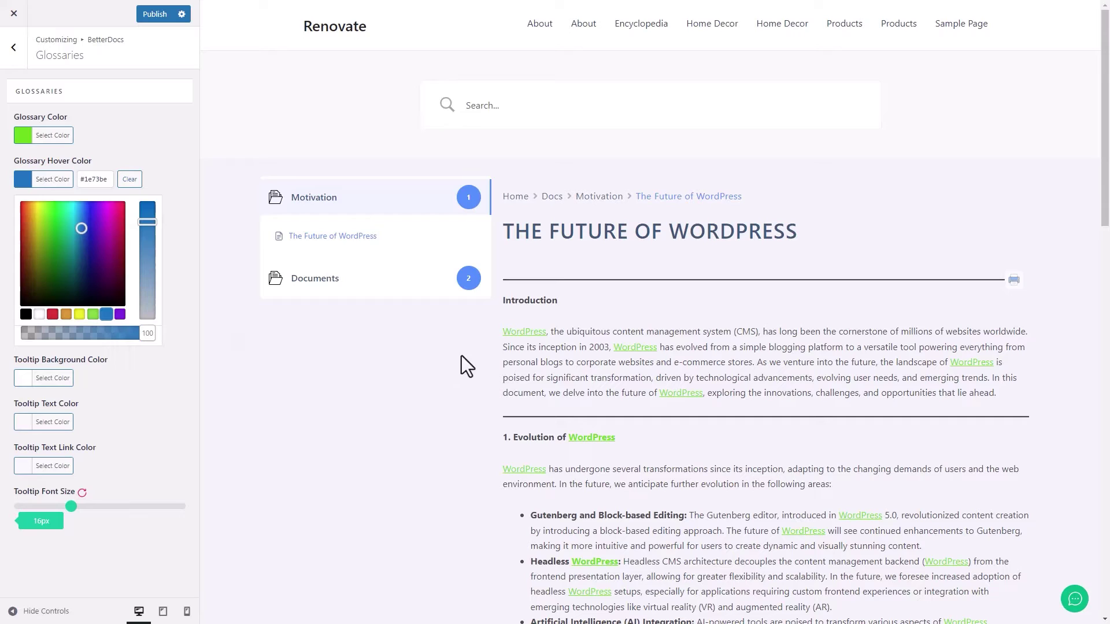
mouse_move(510, 341)
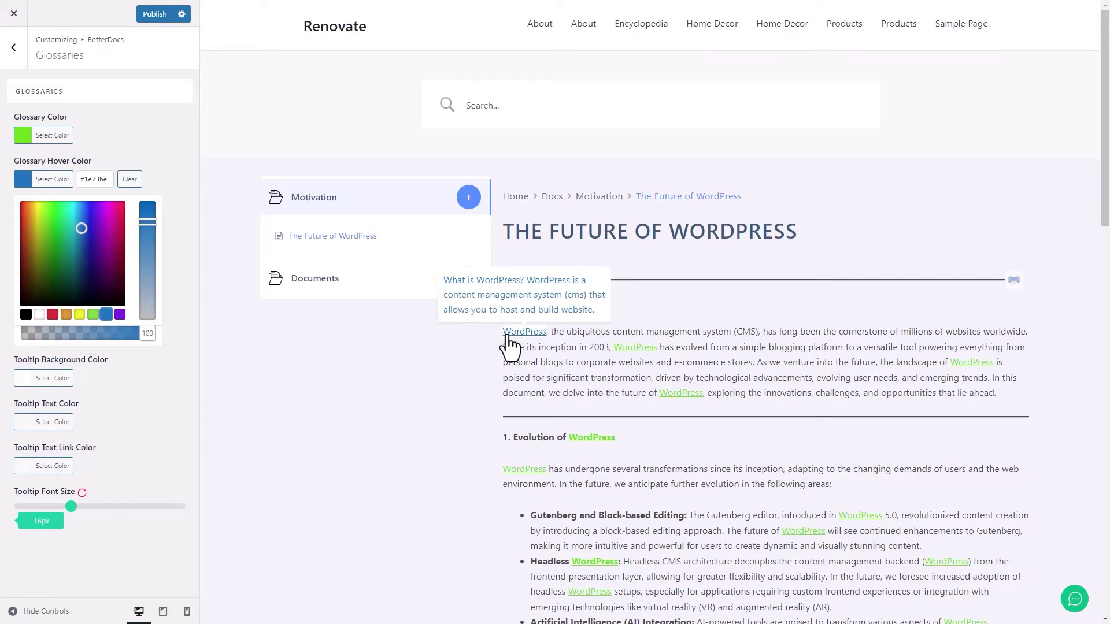
left_click(311, 348)
left_click(22, 224)
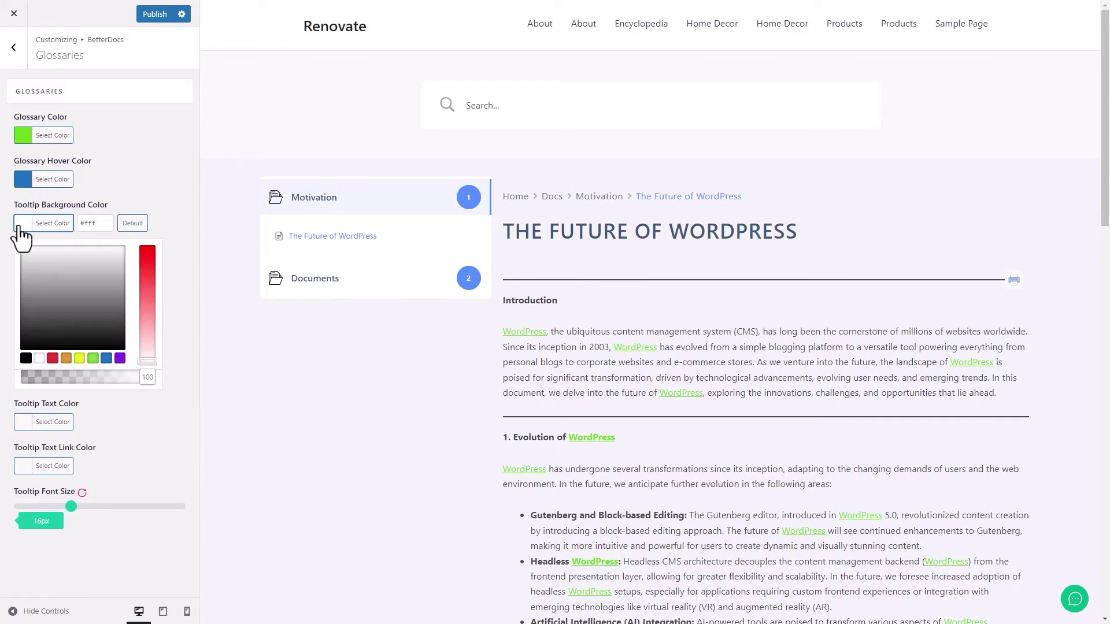
left_click(22, 224)
left_click(27, 293)
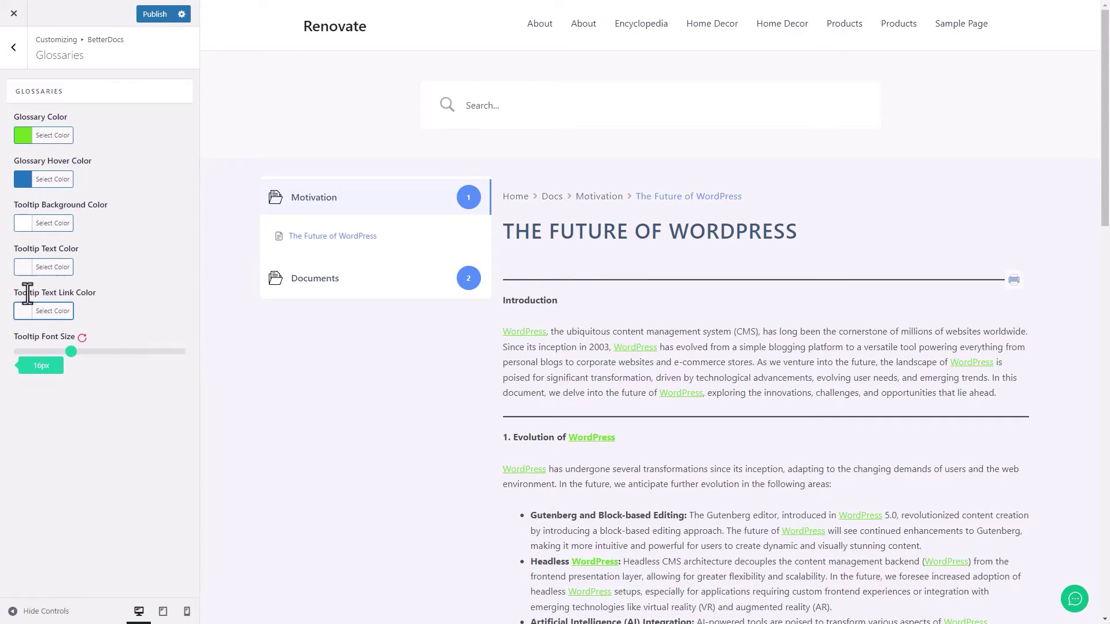
left_click(152, 17)
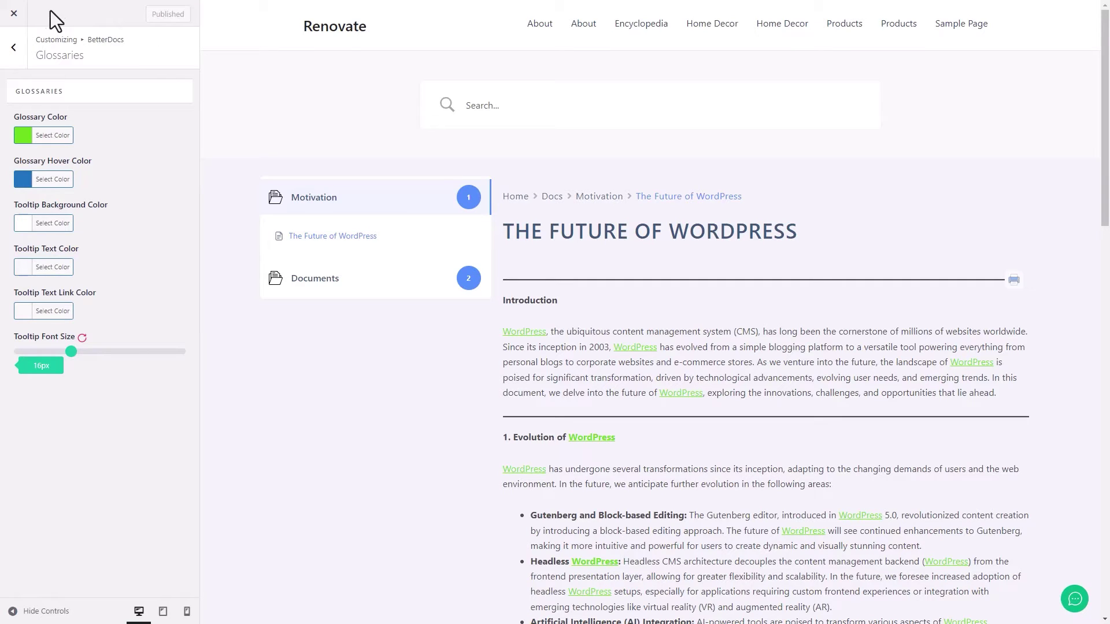
Enable Built-in Encyclopedia Page, save BetterDocs settings, and start a new blank page
left_click(14, 13)
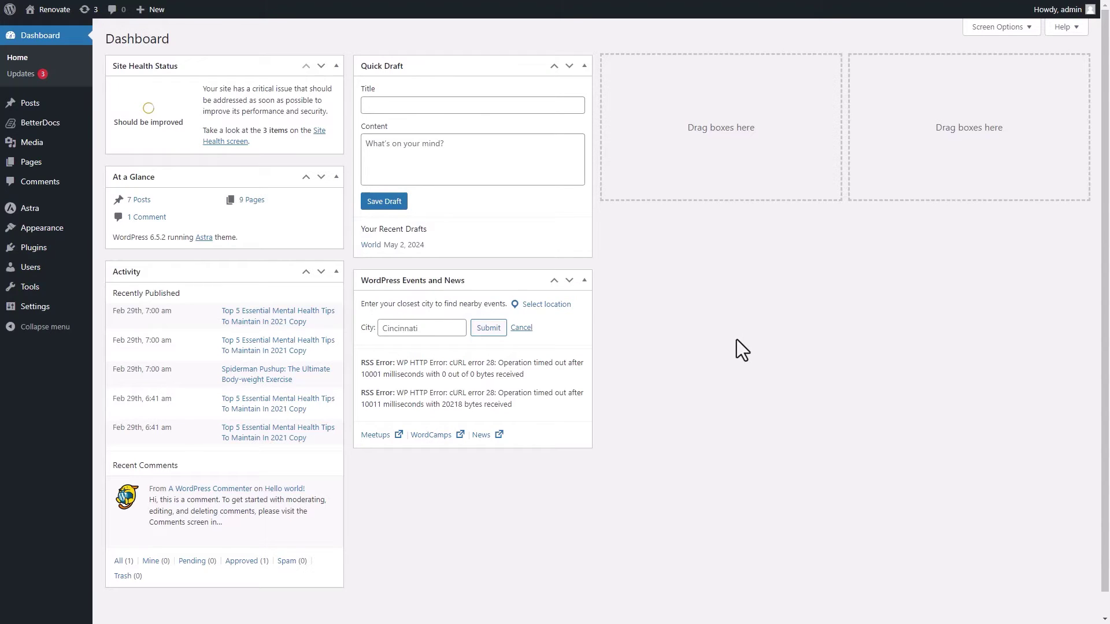
left_click(52, 123)
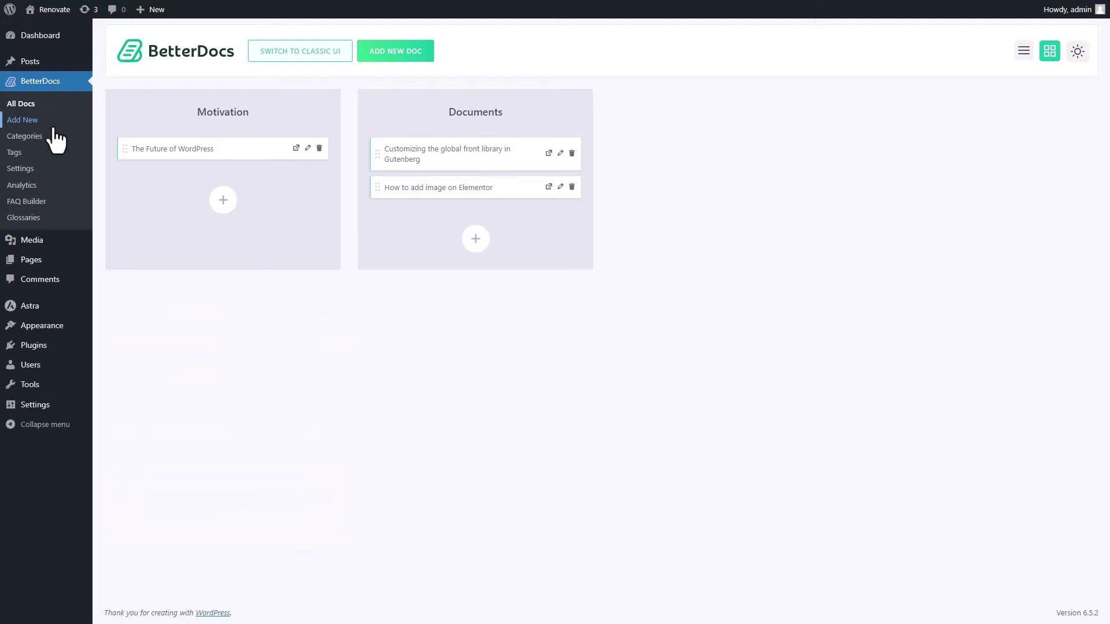
left_click(29, 172)
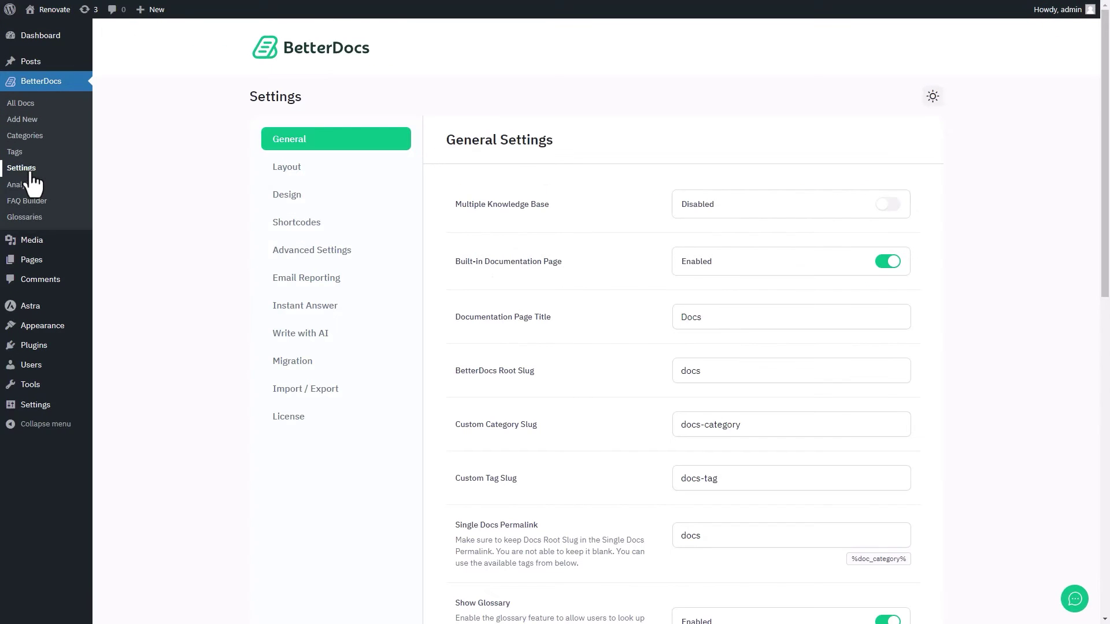
scroll(601, 297, "down", 8)
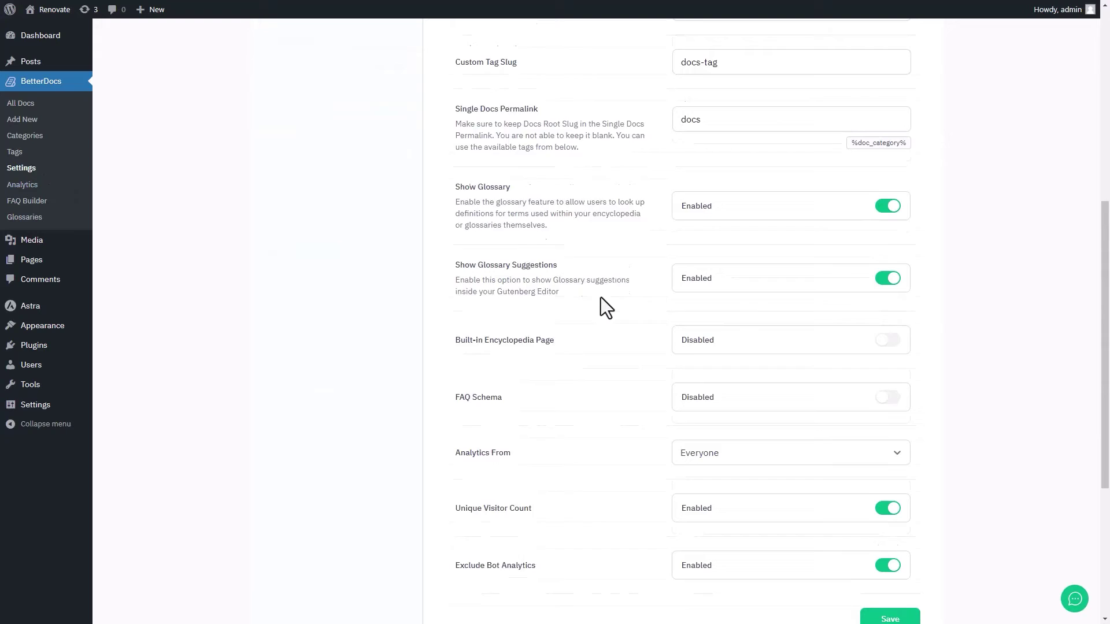
left_click(884, 296)
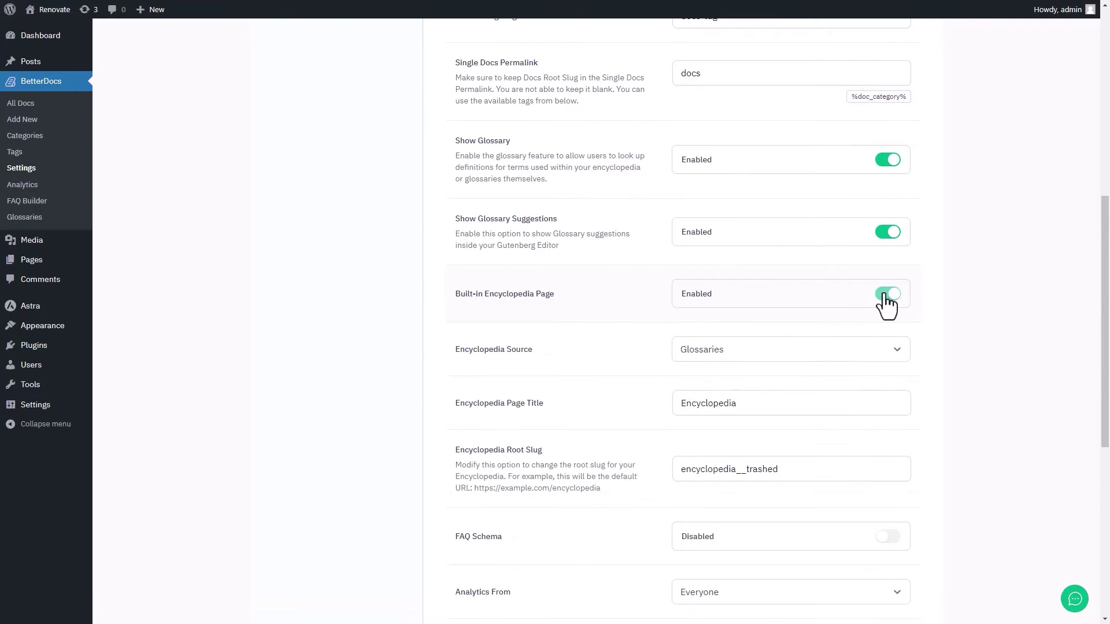
scroll(887, 305, "down", 6)
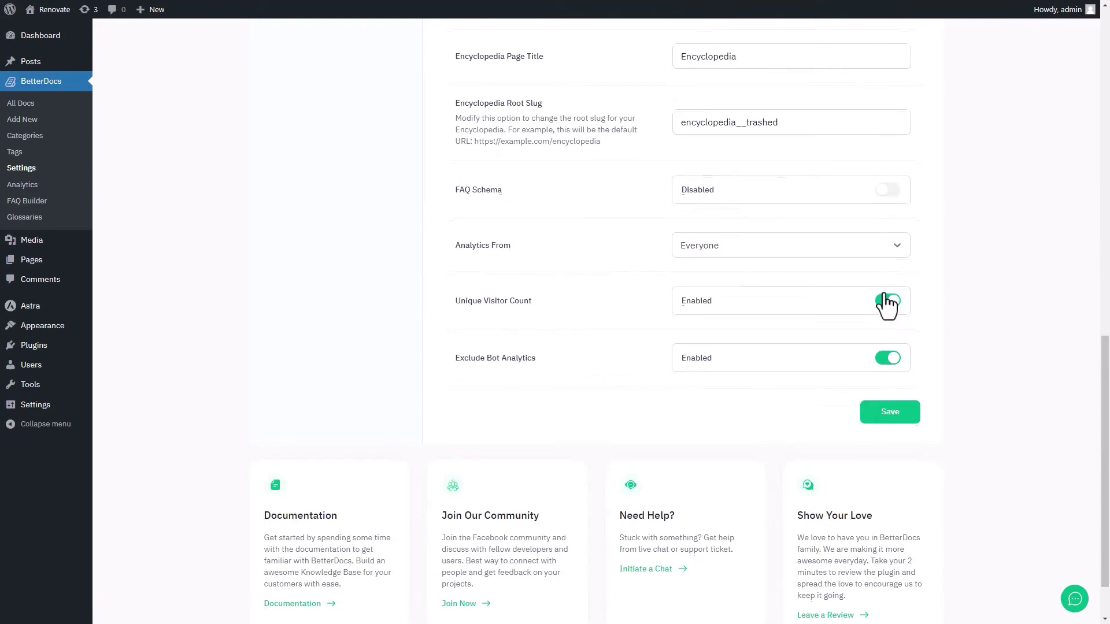
left_click(891, 412)
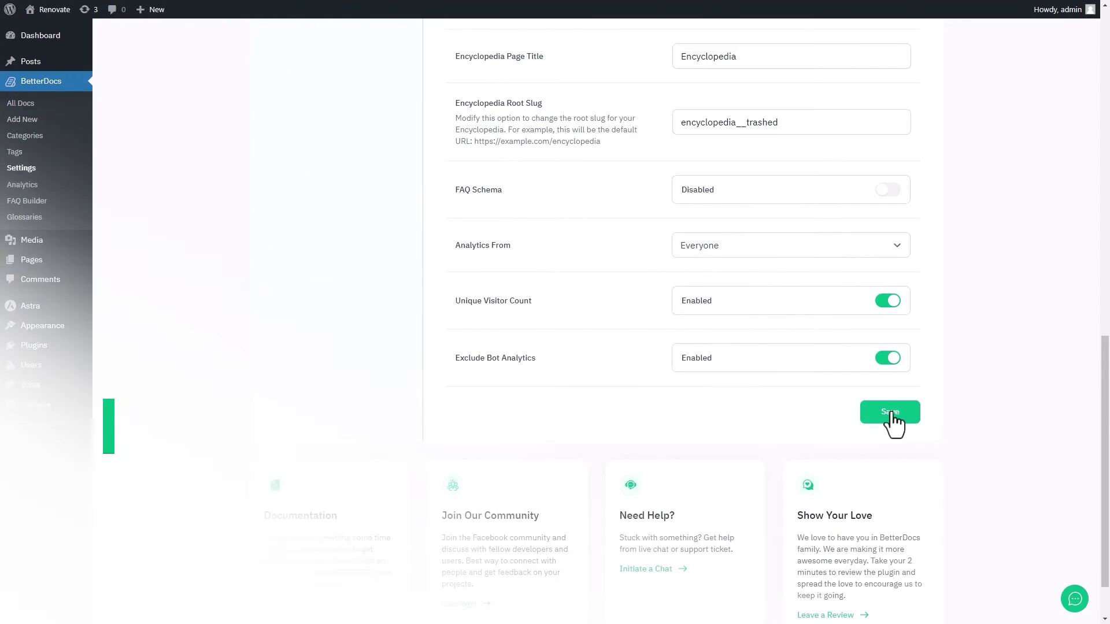
left_click(31, 260)
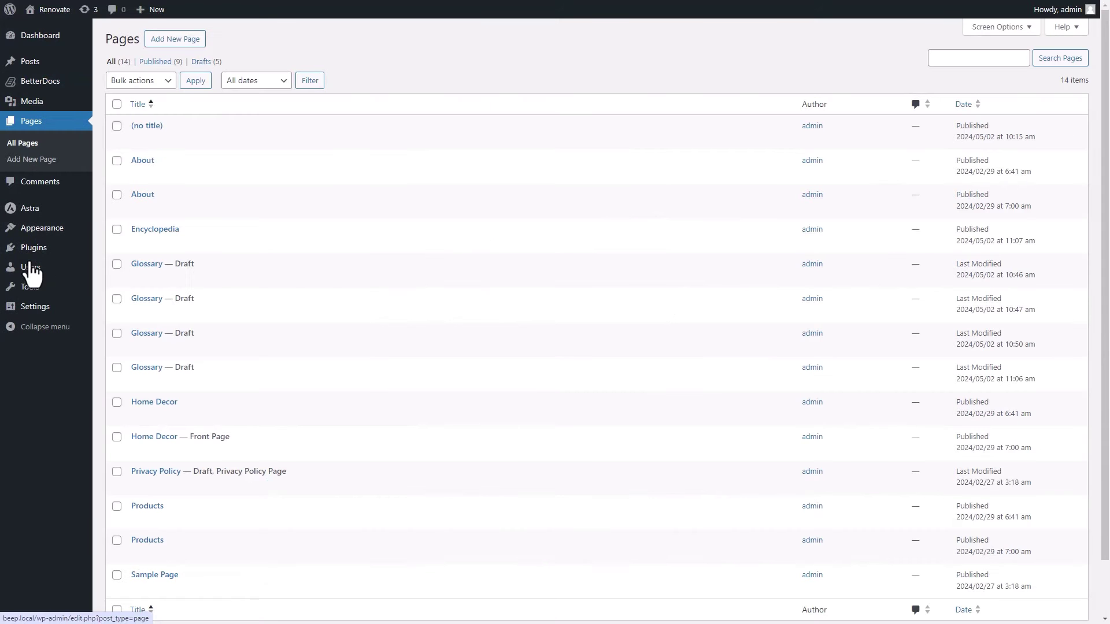
left_click(186, 50)
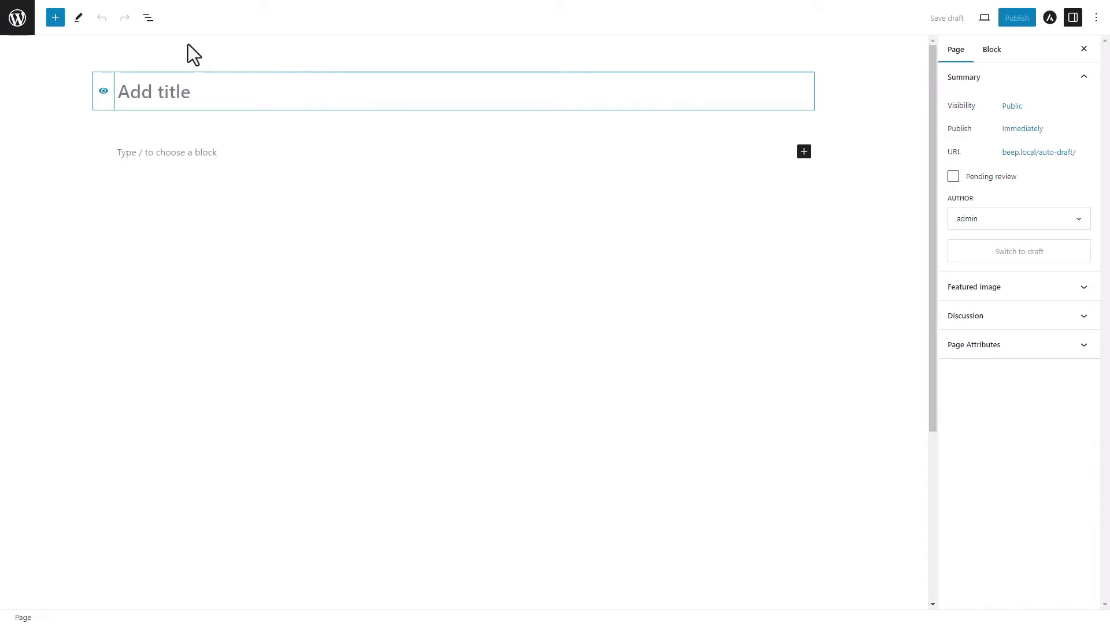
Title the page 'Glossary' and insert a BetterDocs Encyclopedia block
type("Glossary")
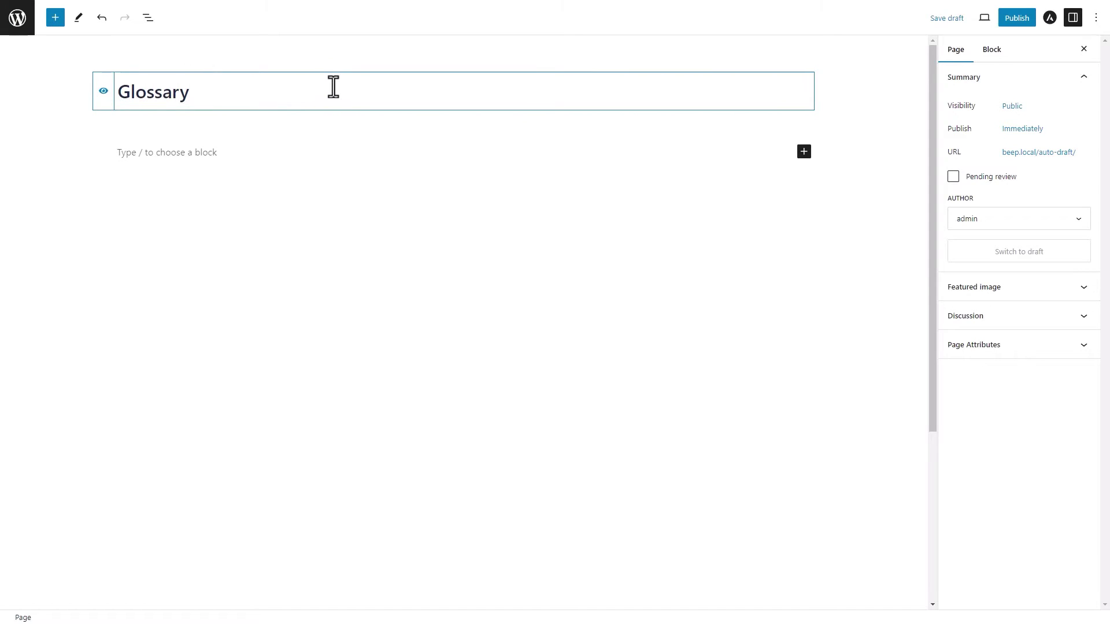
left_click(52, 20)
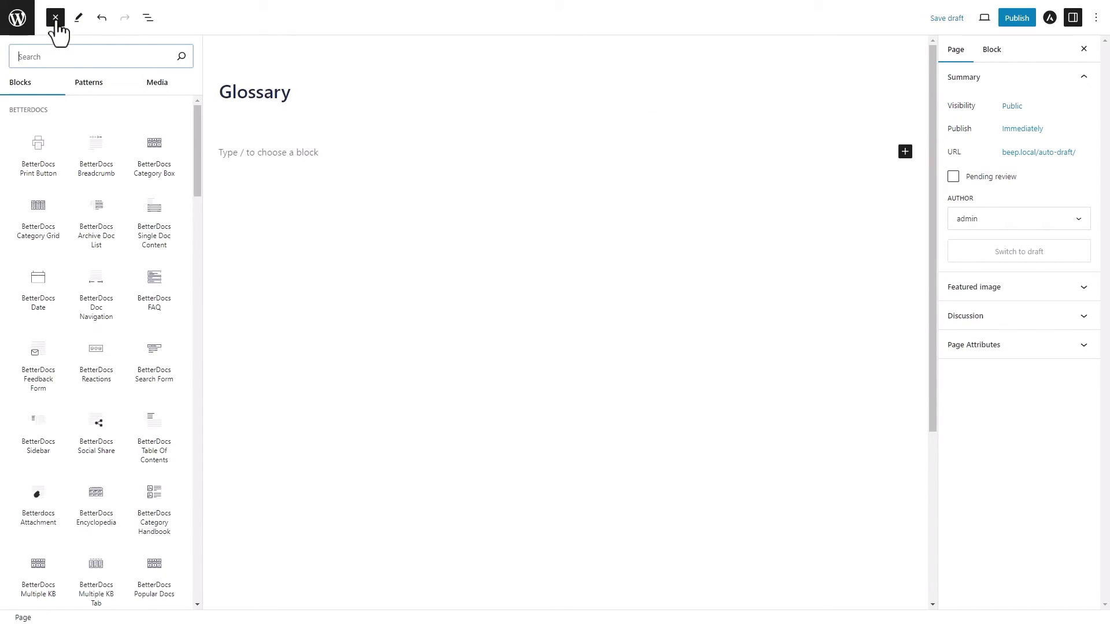
type("BetterDocs Enc")
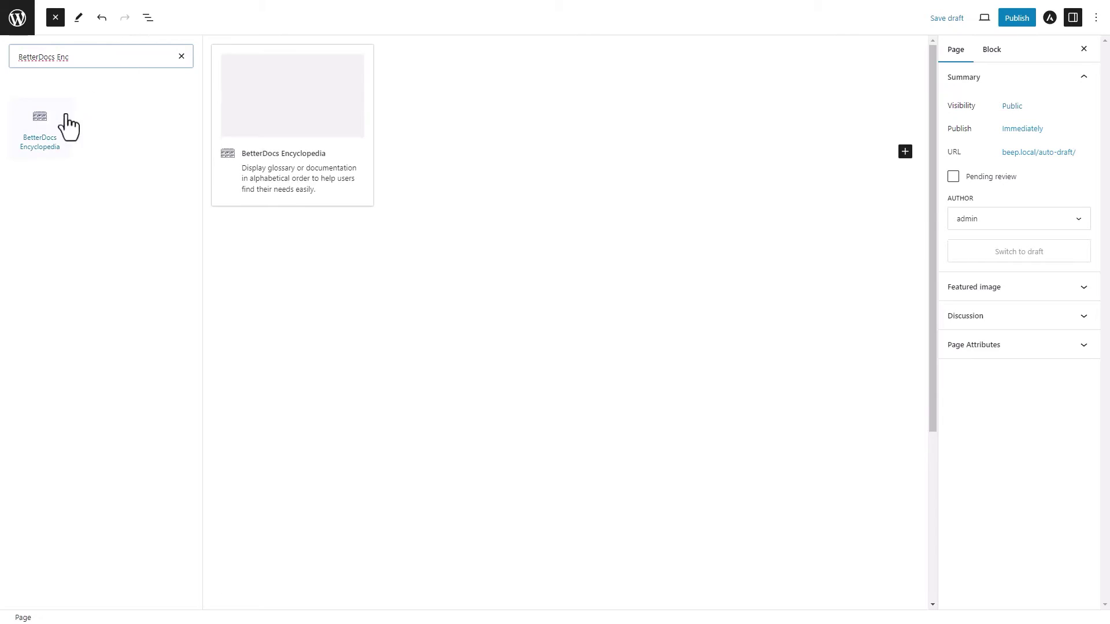
left_click_drag(45, 117, 255, 117)
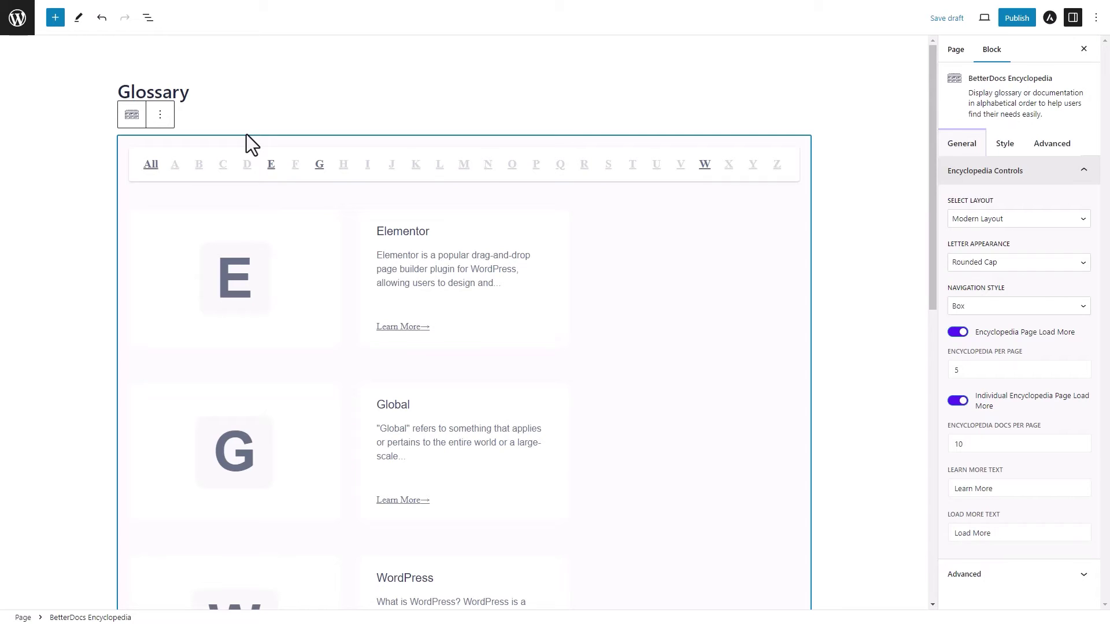
Keep the encyclopedia in Modern Layout with Rounded Cap letter appearance
left_click(1051, 222)
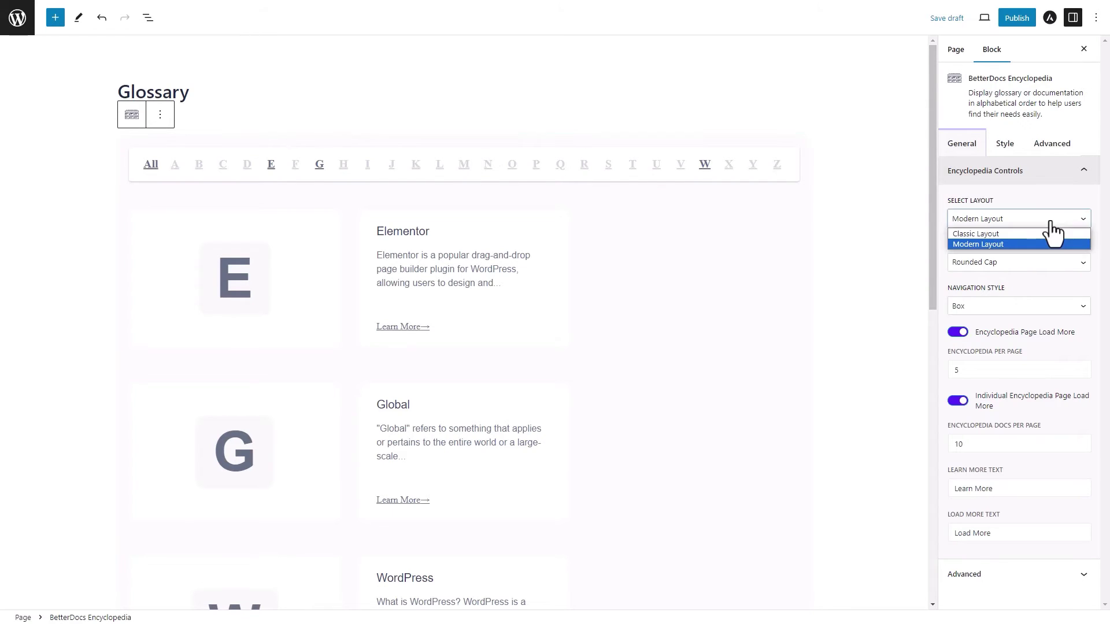
left_click(1050, 233)
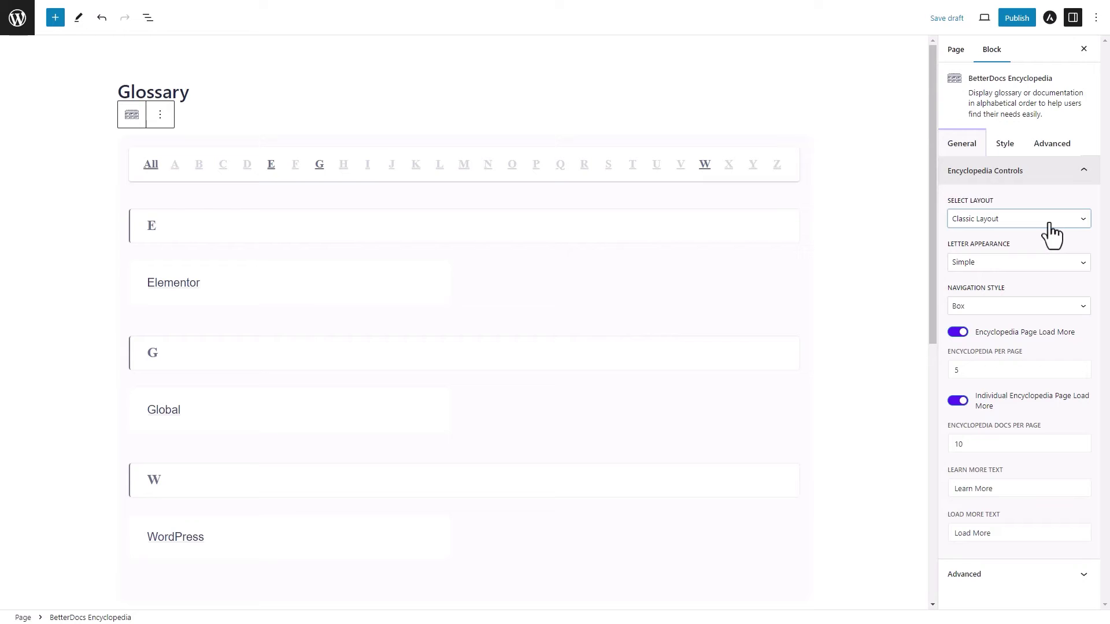
left_click(1050, 225)
left_click(1051, 243)
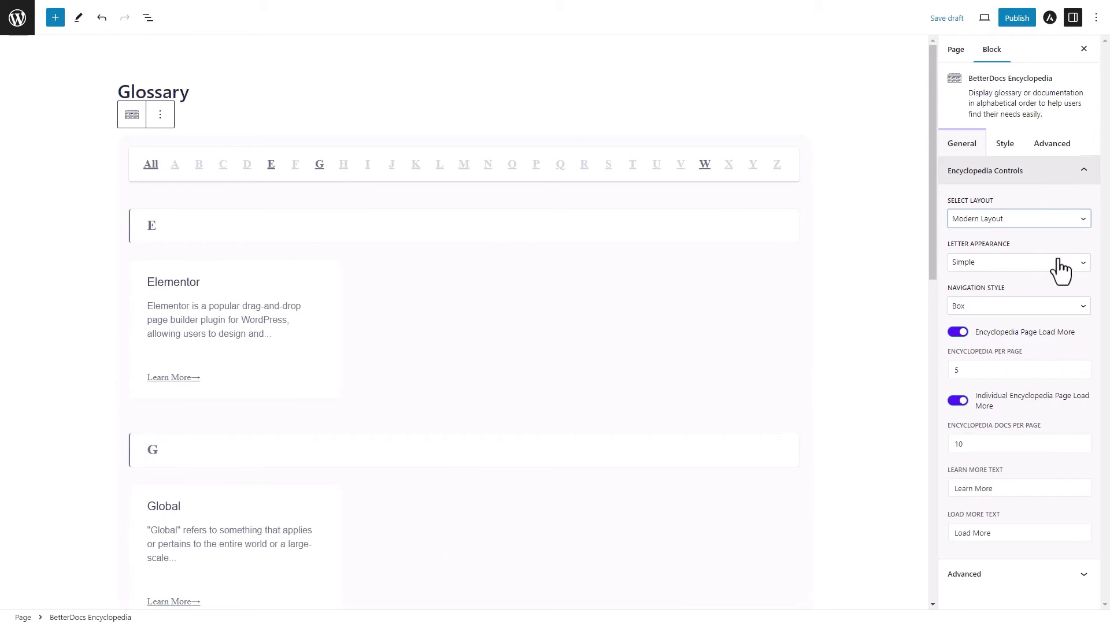
left_click(1059, 261)
left_click(1060, 301)
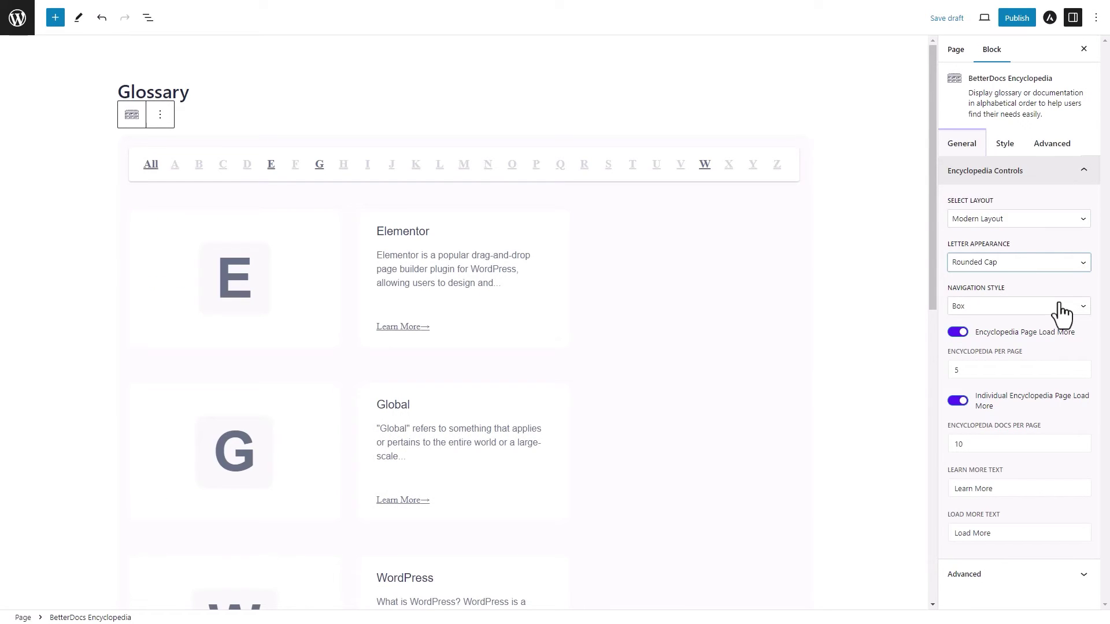
Give the encyclopedia block a pale pink F2F0F0 background colour
left_click(1004, 145)
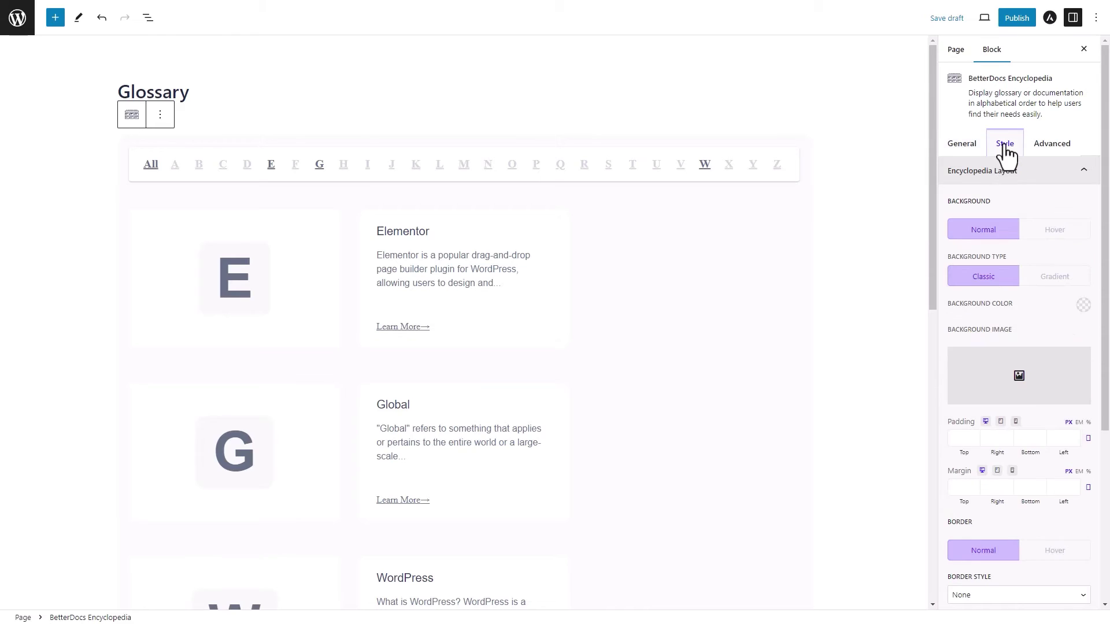
left_click(1056, 231)
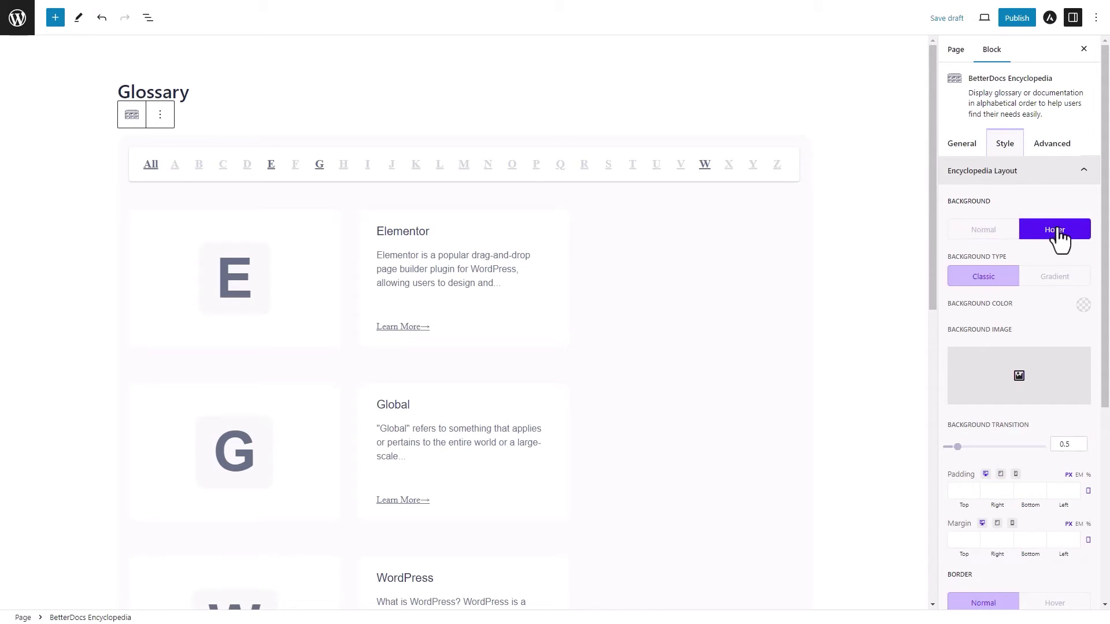
left_click(983, 232)
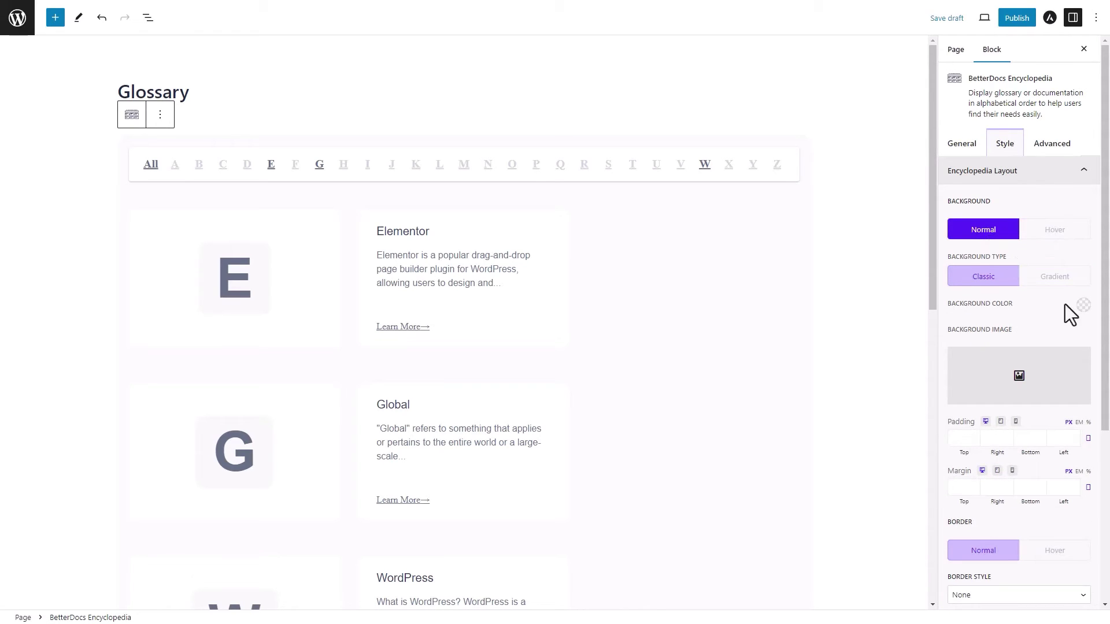
left_click(1082, 306)
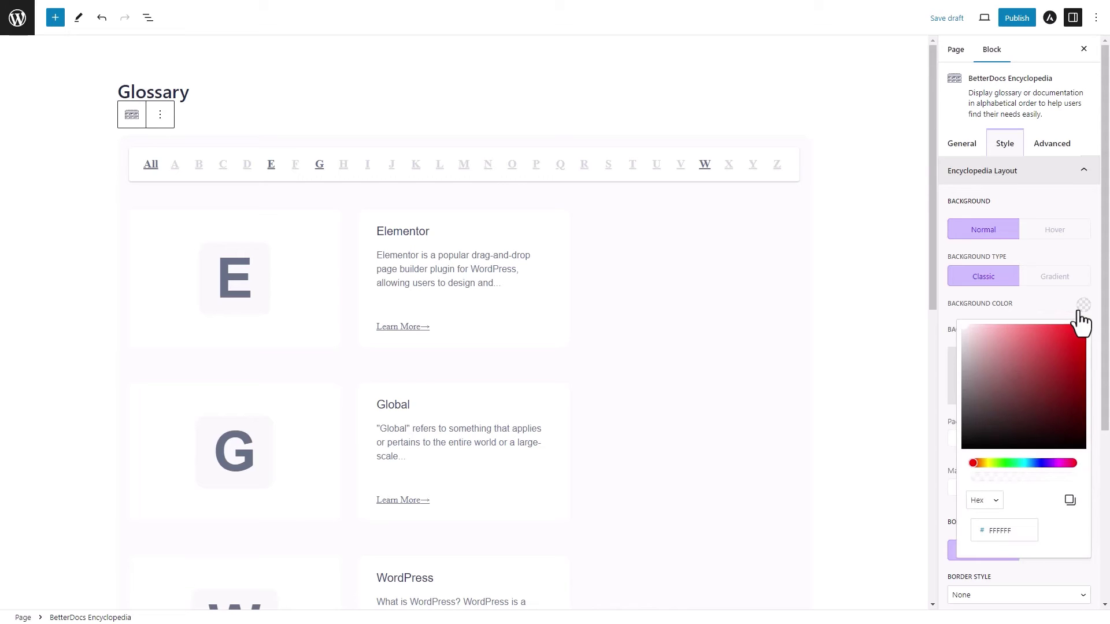
left_click(963, 335)
left_click(955, 316)
scroll(955, 314, "down", 5)
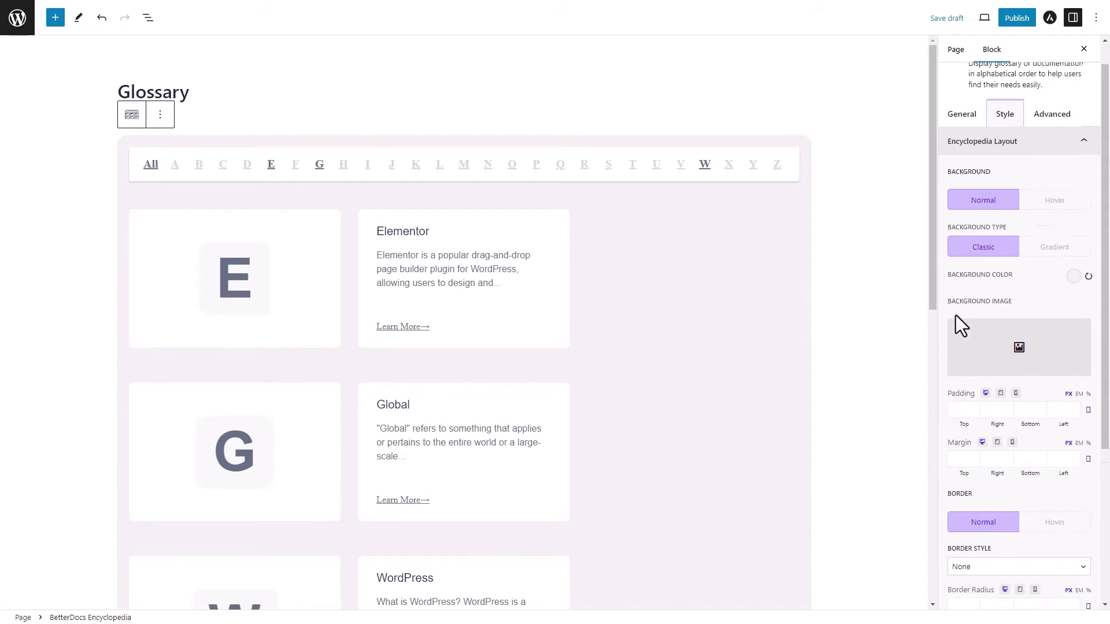
scroll(955, 315, "up", 5)
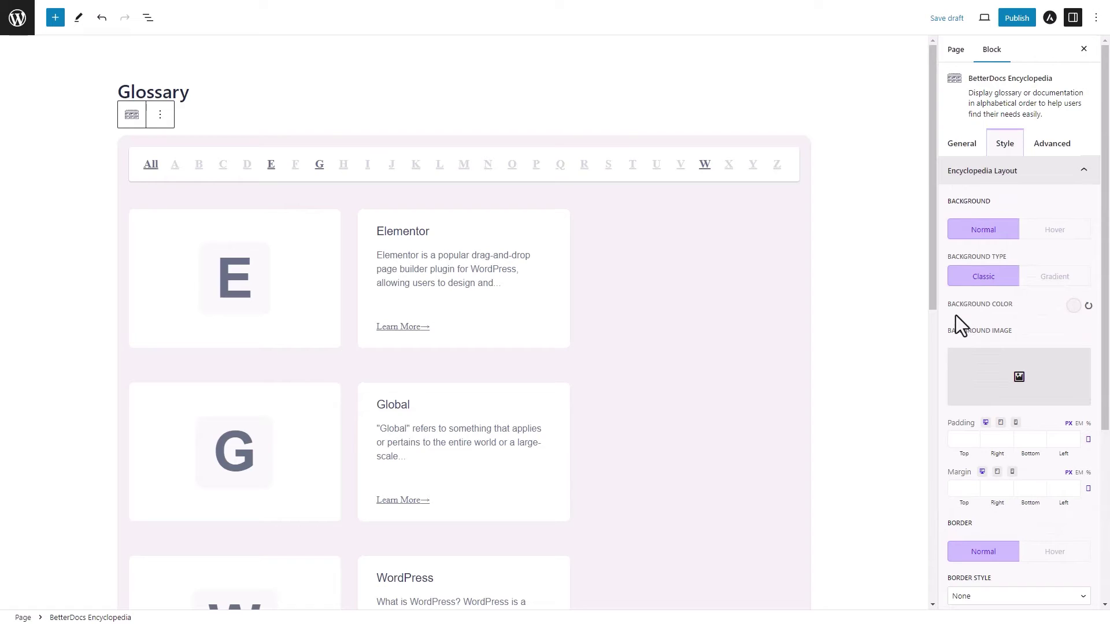
Publish the Glossary page and view it on the site
left_click(1012, 20)
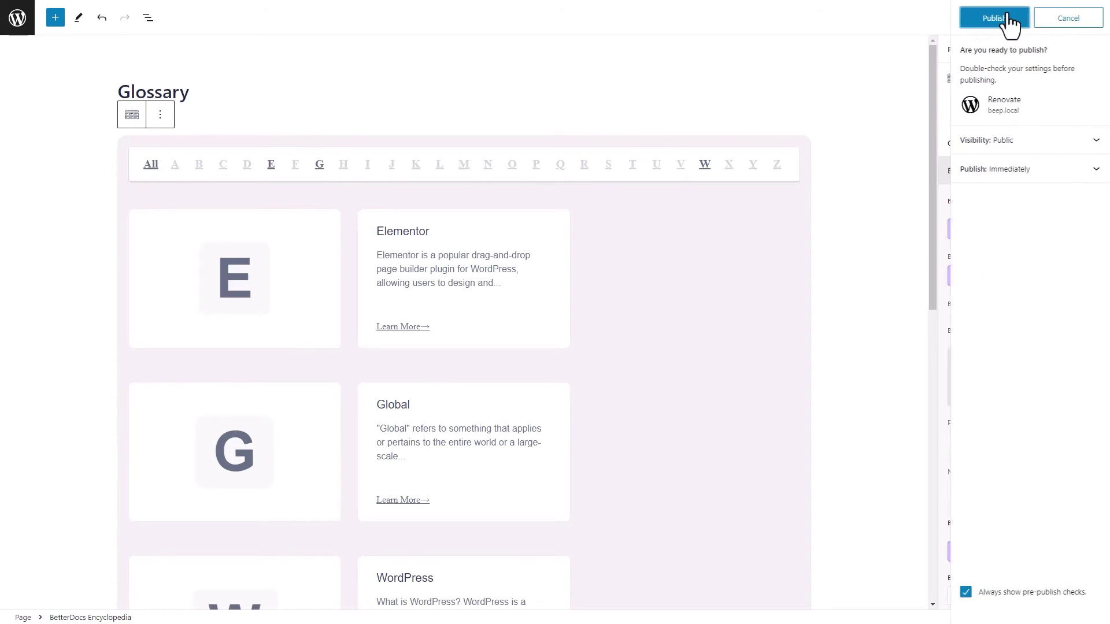
left_click(1009, 18)
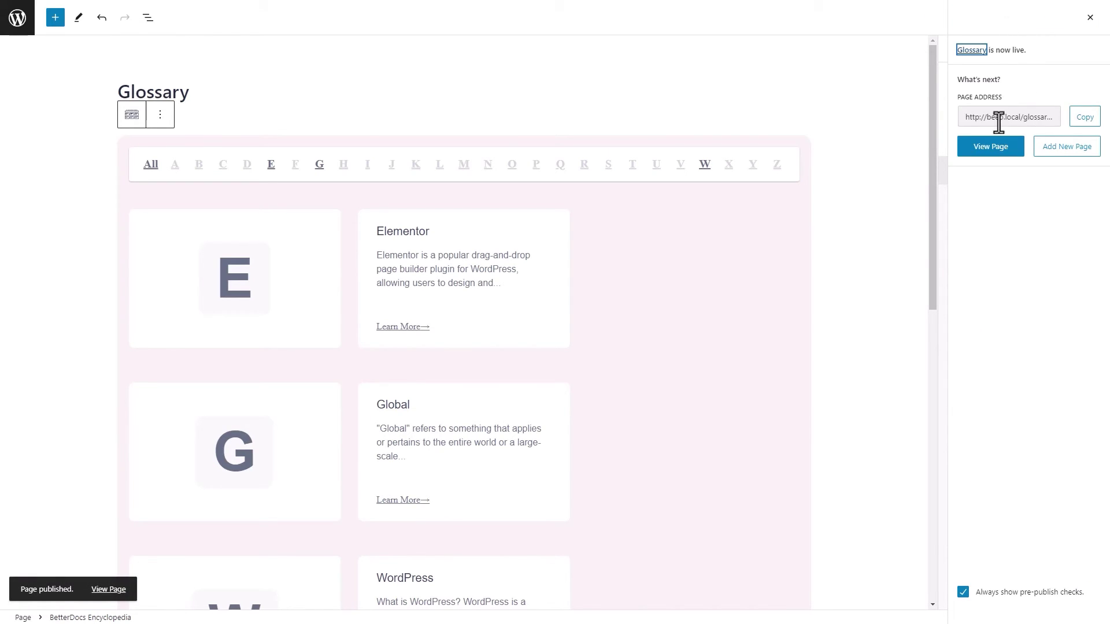
left_click(991, 148)
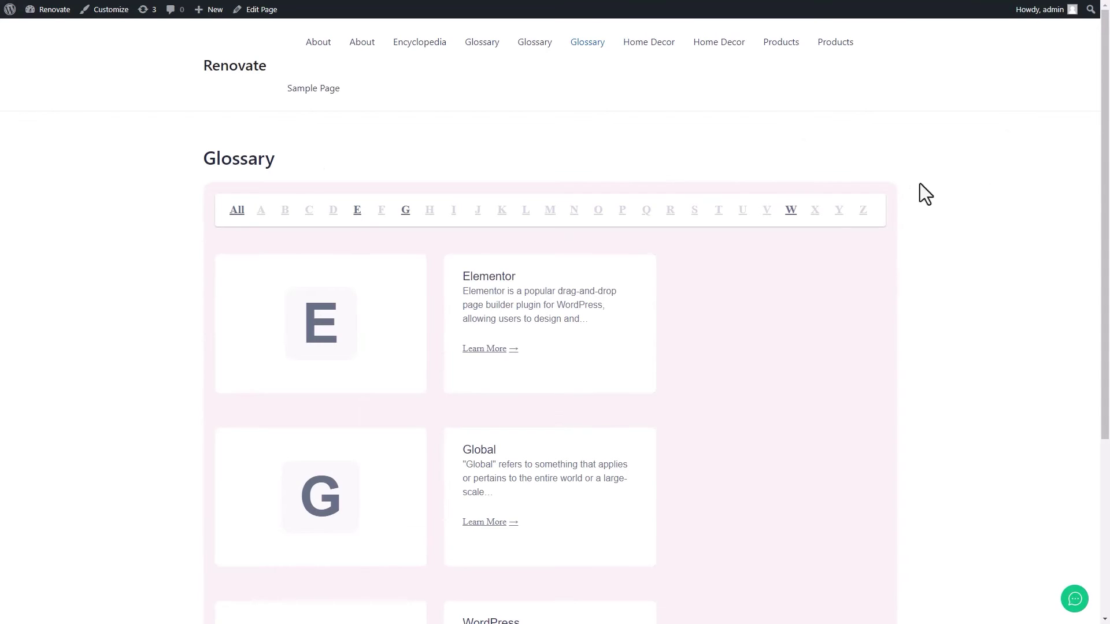
Try the W, G, E and All letter filters, then return to the Dashboard
left_click(792, 211)
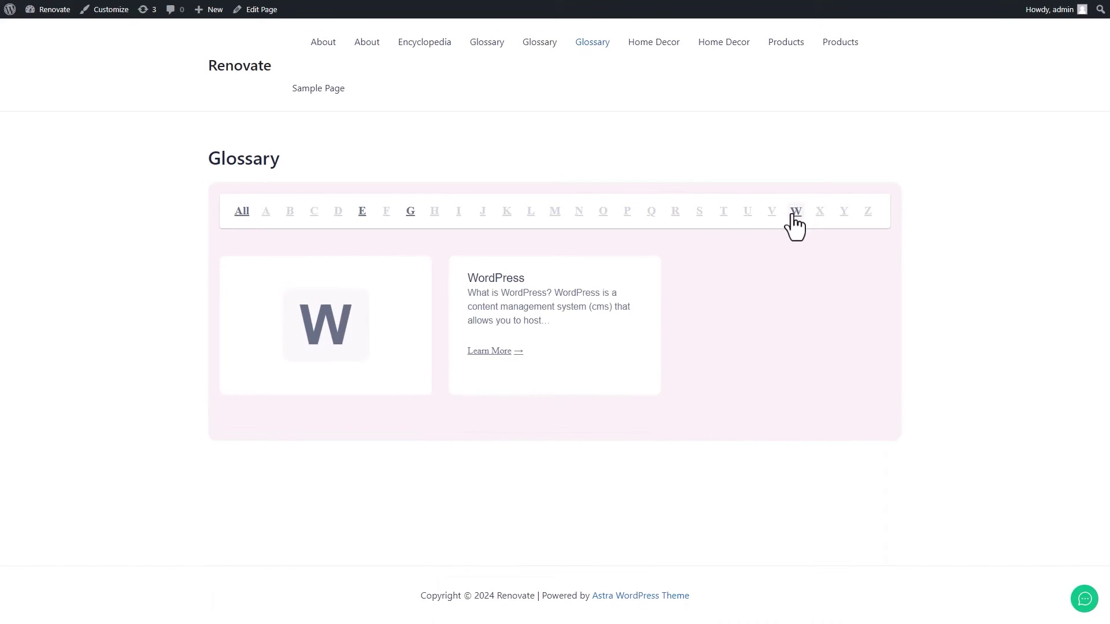
left_click(411, 213)
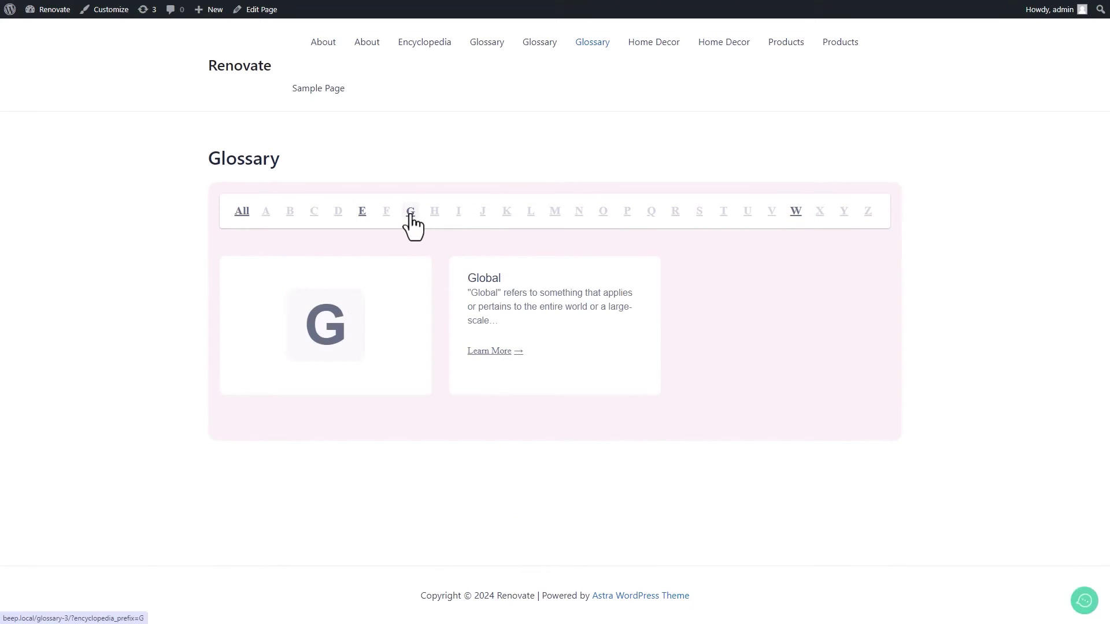
left_click(362, 213)
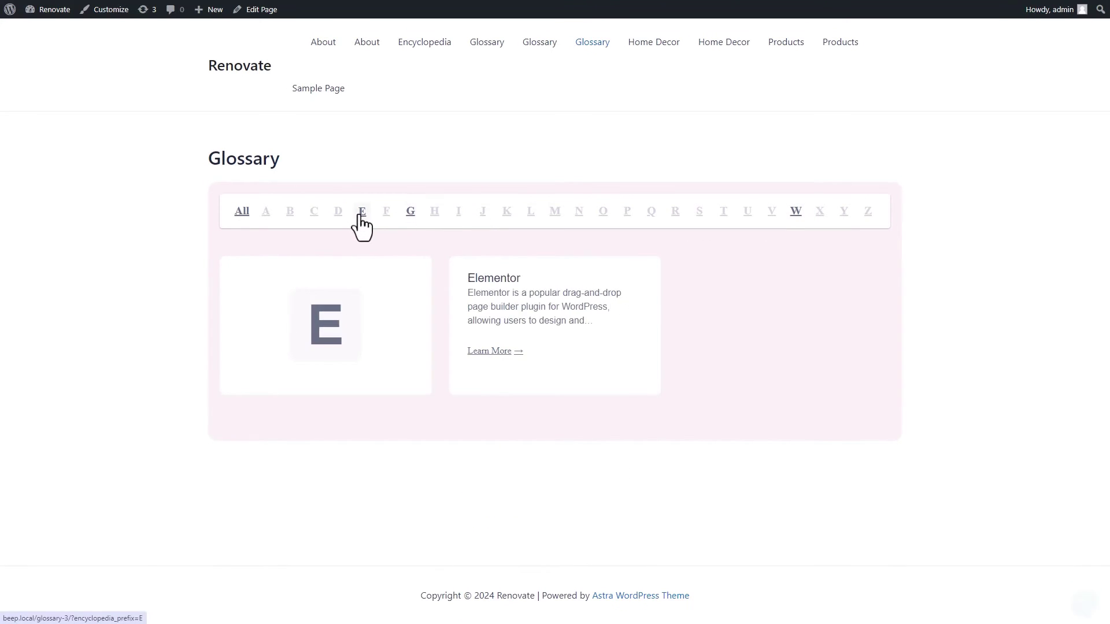
left_click(238, 214)
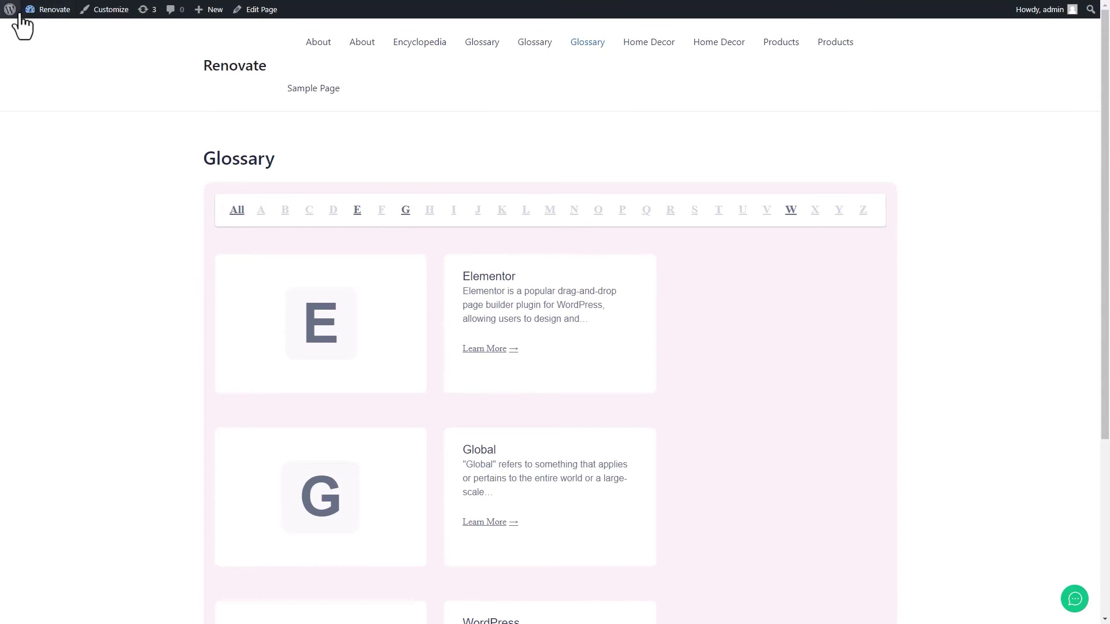
left_click(52, 9)
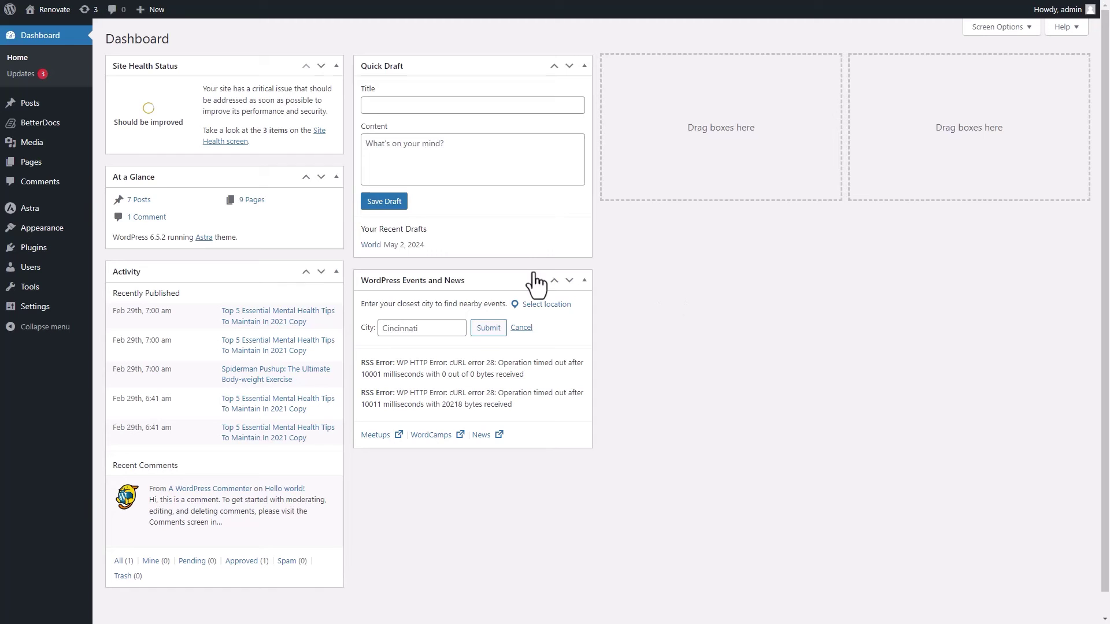
Set Encyclopedia Source to Docs in BetterDocs settings and save
left_click(54, 128)
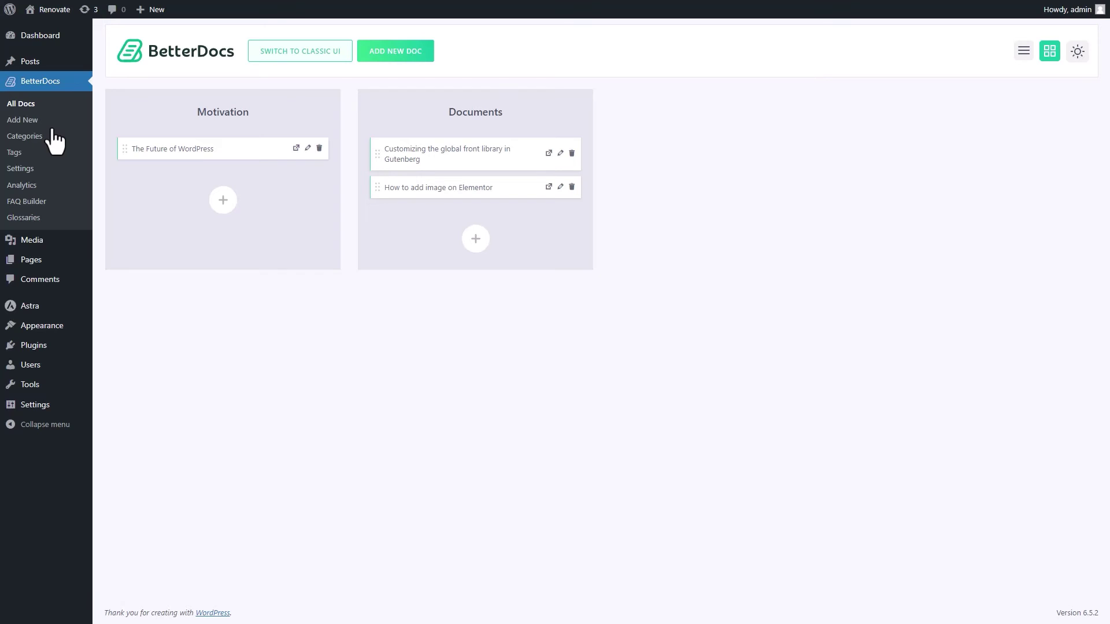
left_click(29, 169)
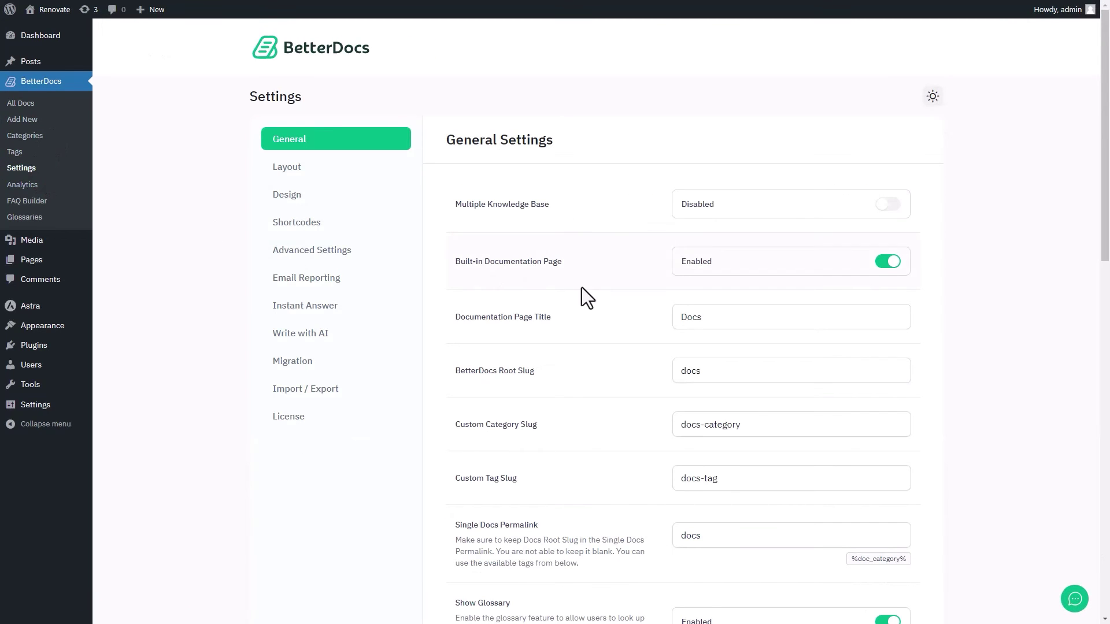
scroll(611, 291, "down", 9)
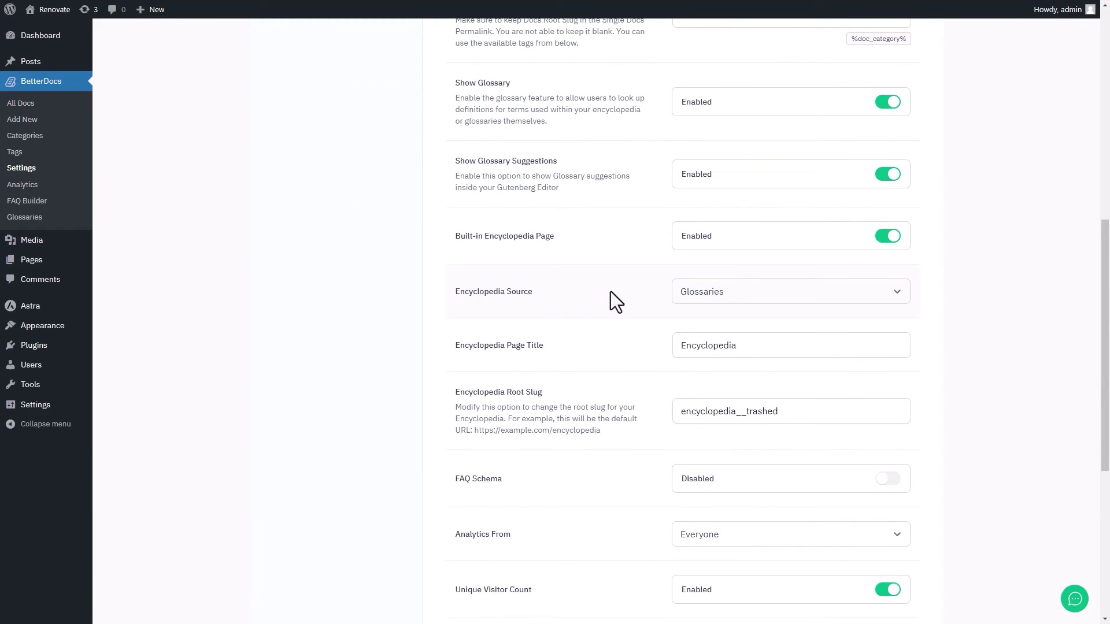
left_click(811, 298)
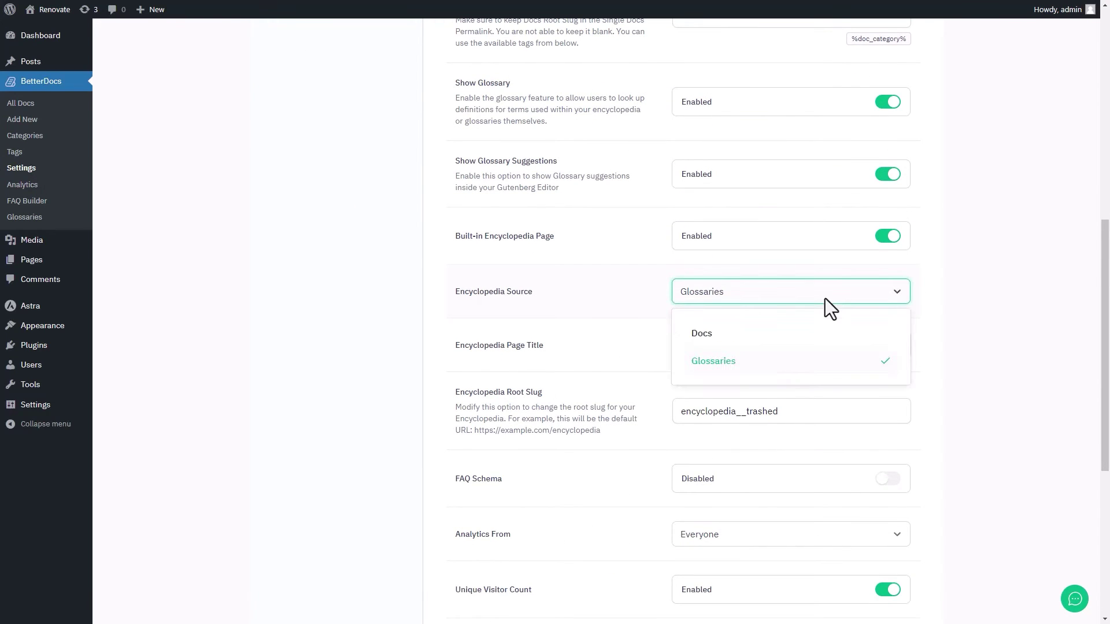
left_click(799, 341)
scroll(798, 333, "down", 6)
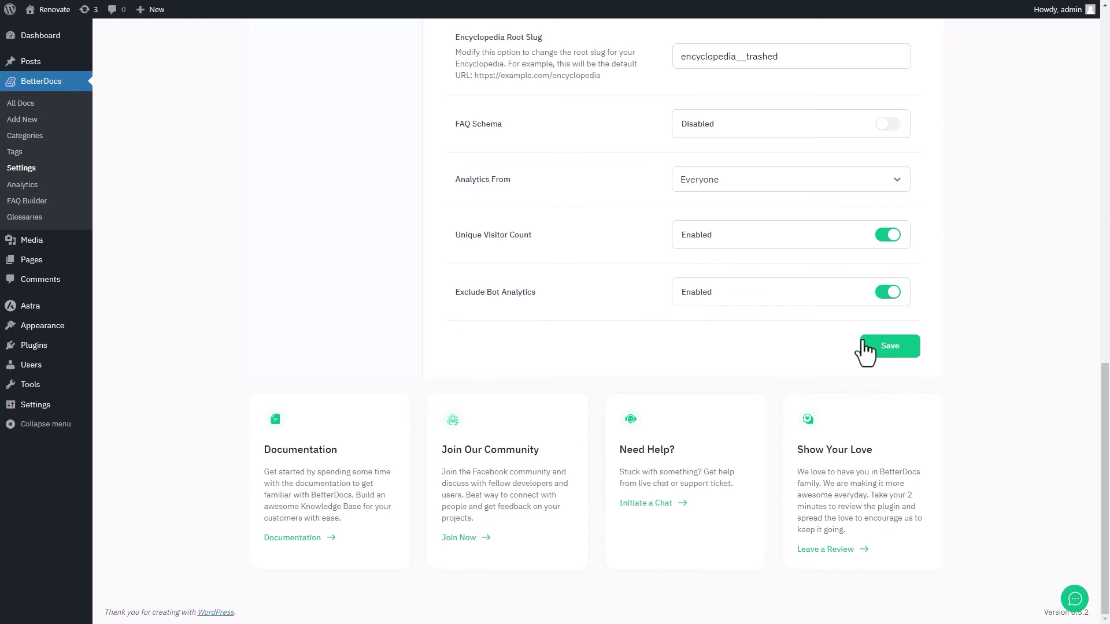
left_click(886, 349)
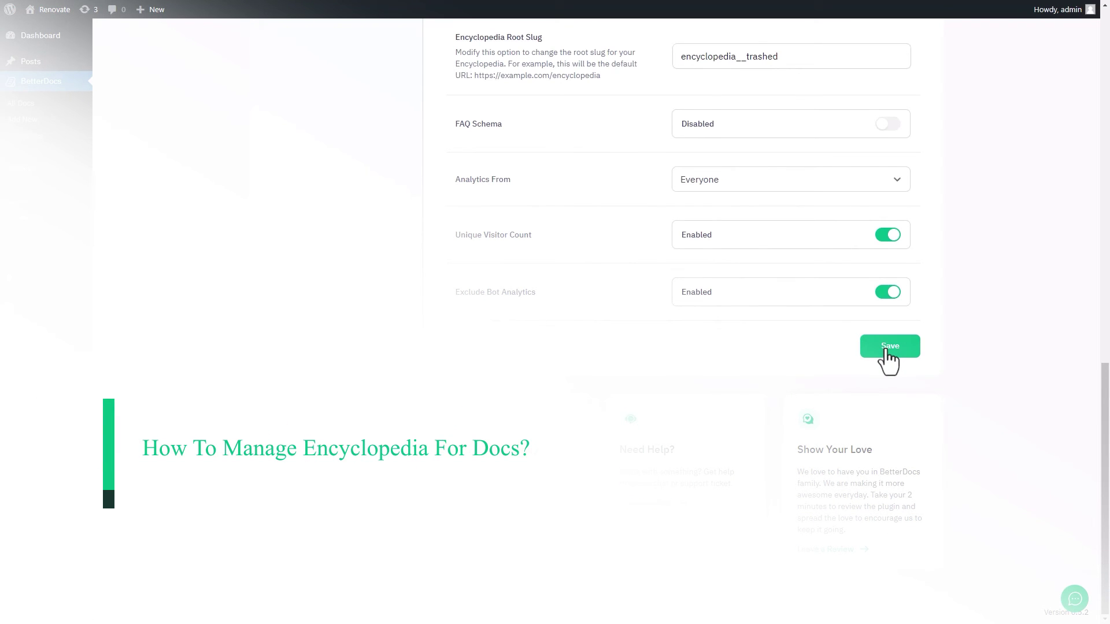
Launch Customize BetterDocs from the Design tab of BetterDocs settings
left_click(31, 83)
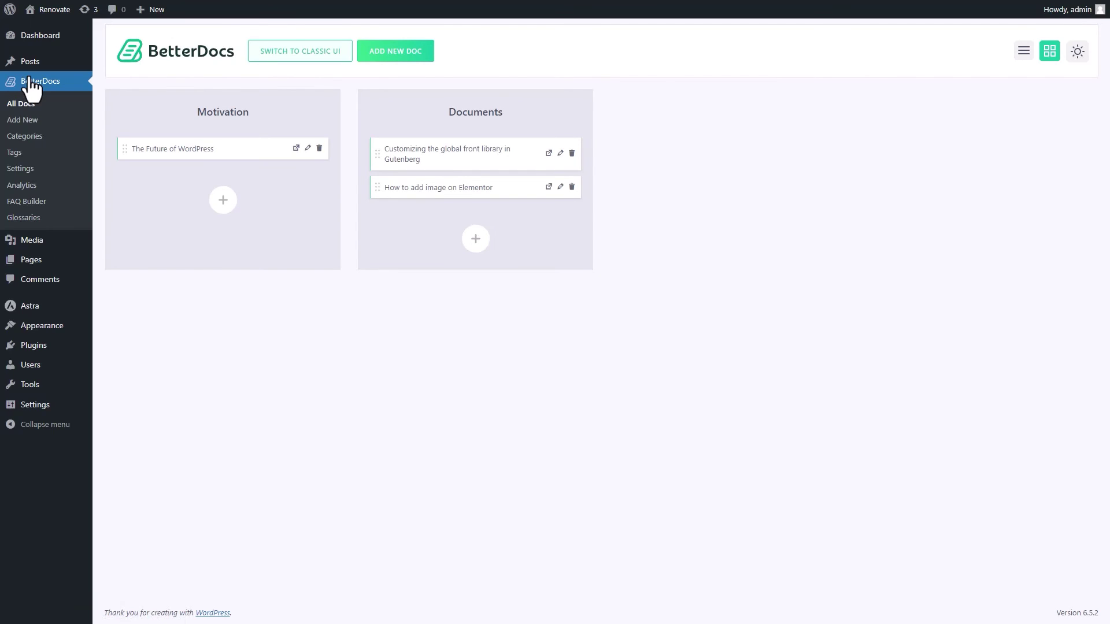
left_click(21, 168)
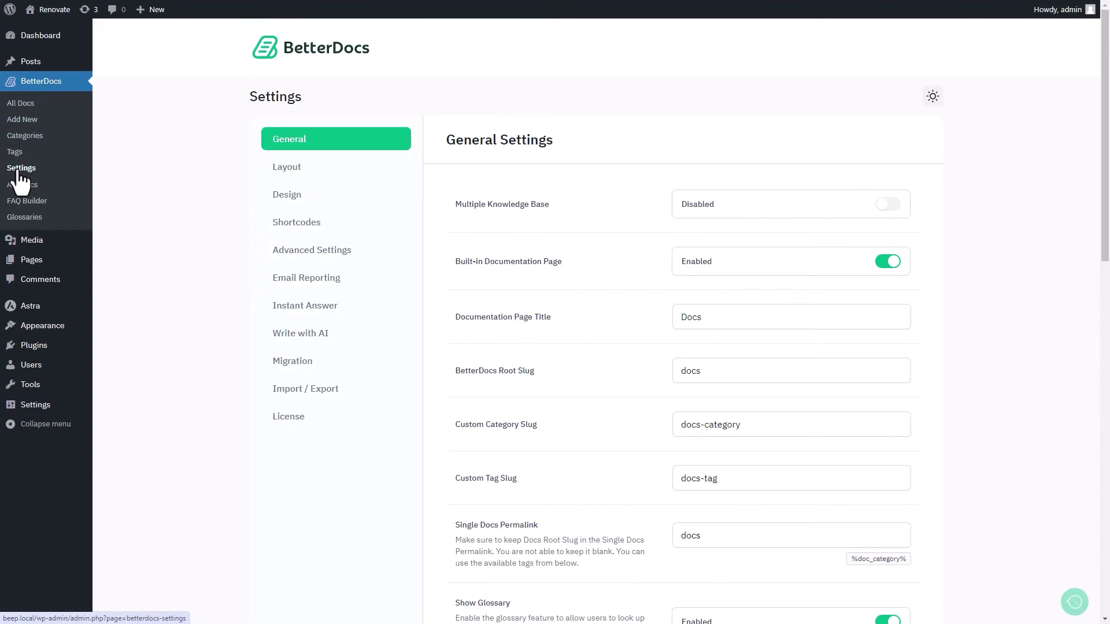
left_click(301, 200)
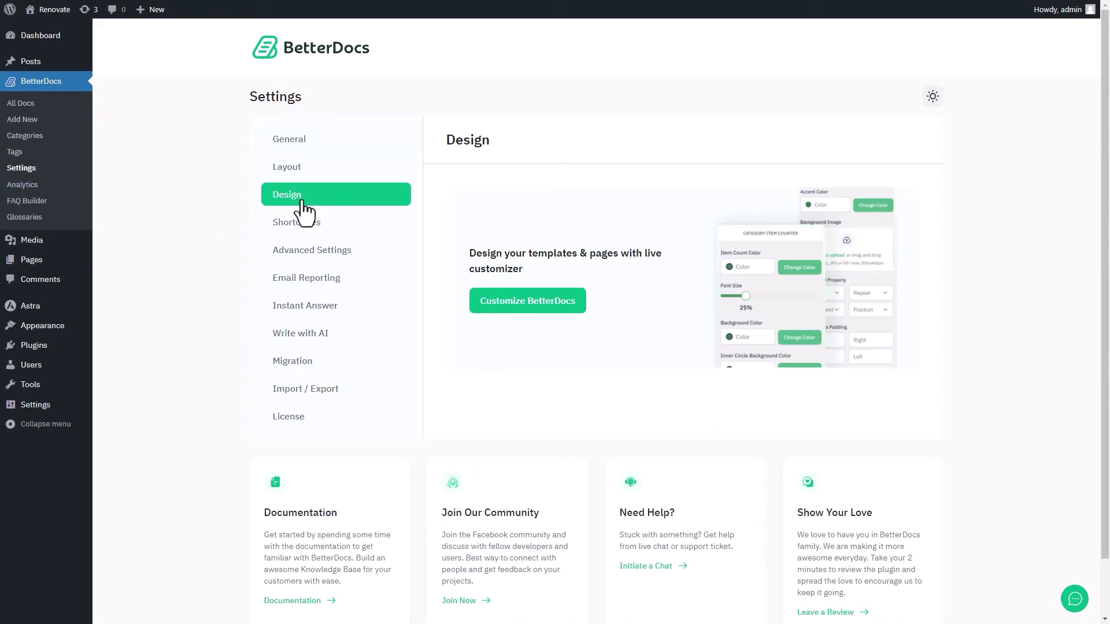
left_click(497, 302)
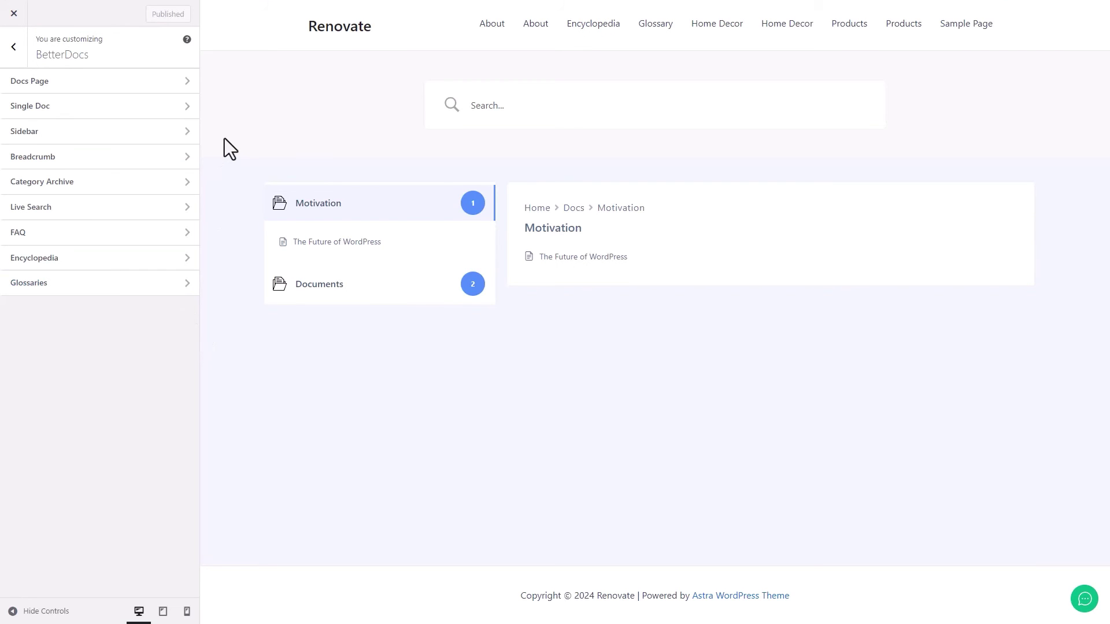
Show the Encyclopedia page in the preview and set its Letter Appearance to Large Cap
left_click(586, 22)
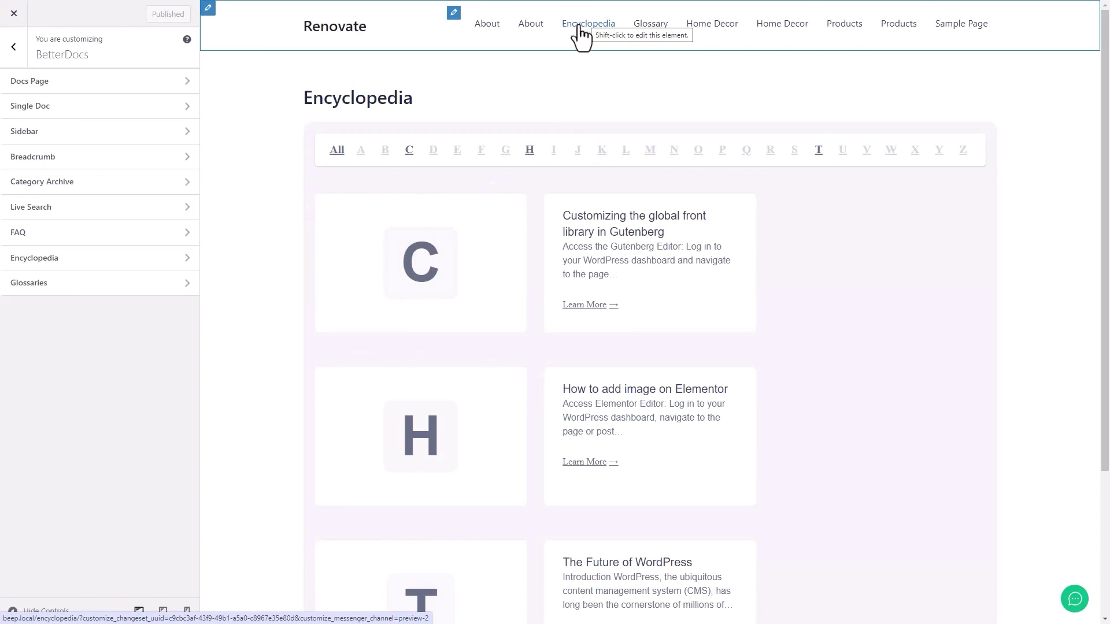
left_click(128, 258)
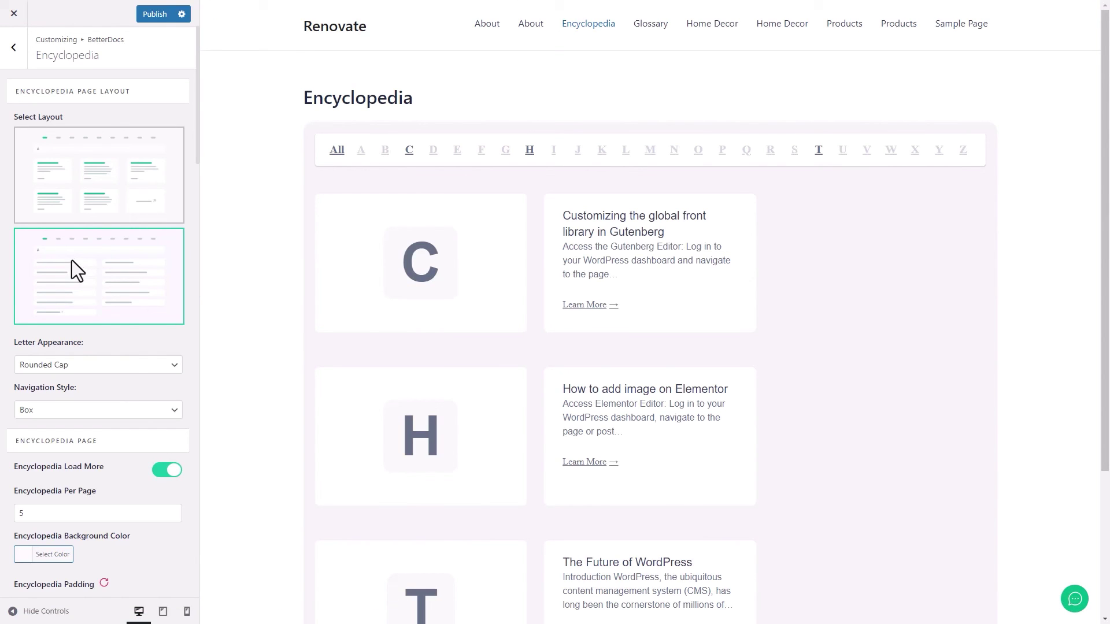
left_click(128, 366)
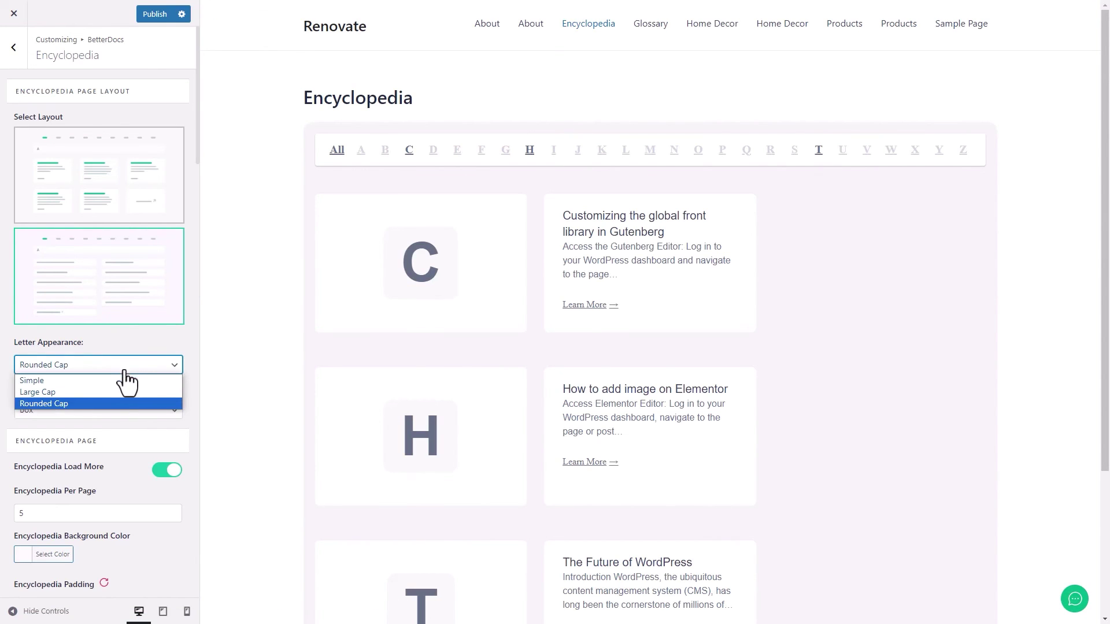
left_click(113, 392)
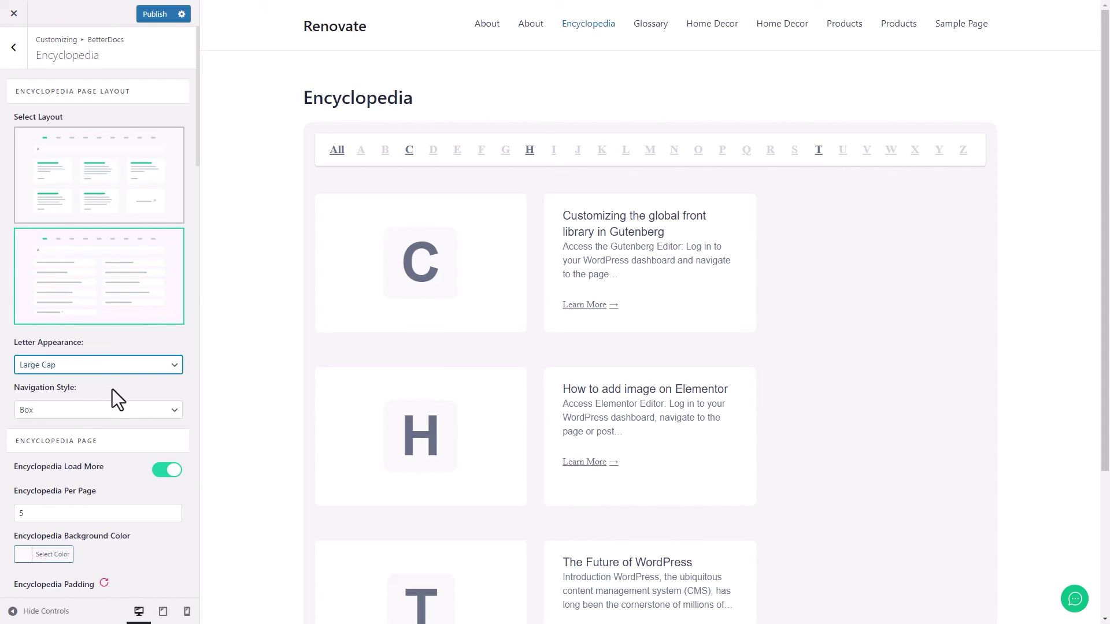
Set the Encyclopedia Navigation Style to Default and publish the Customizer changes
left_click(134, 411)
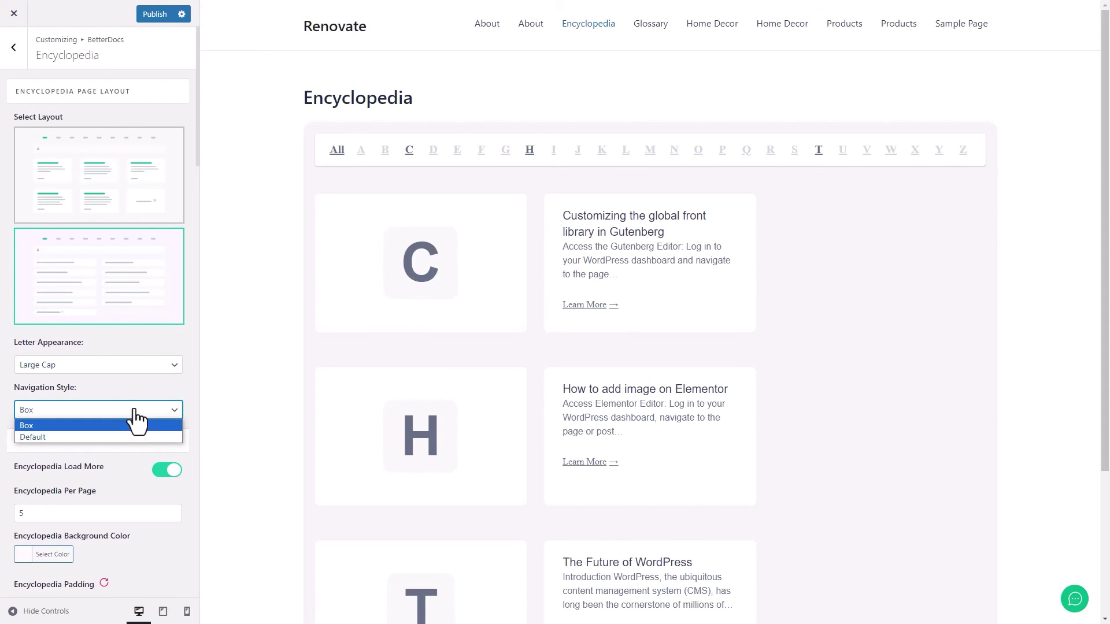
left_click(106, 437)
scroll(106, 436, "down", 4)
scroll(106, 435, "down", 1)
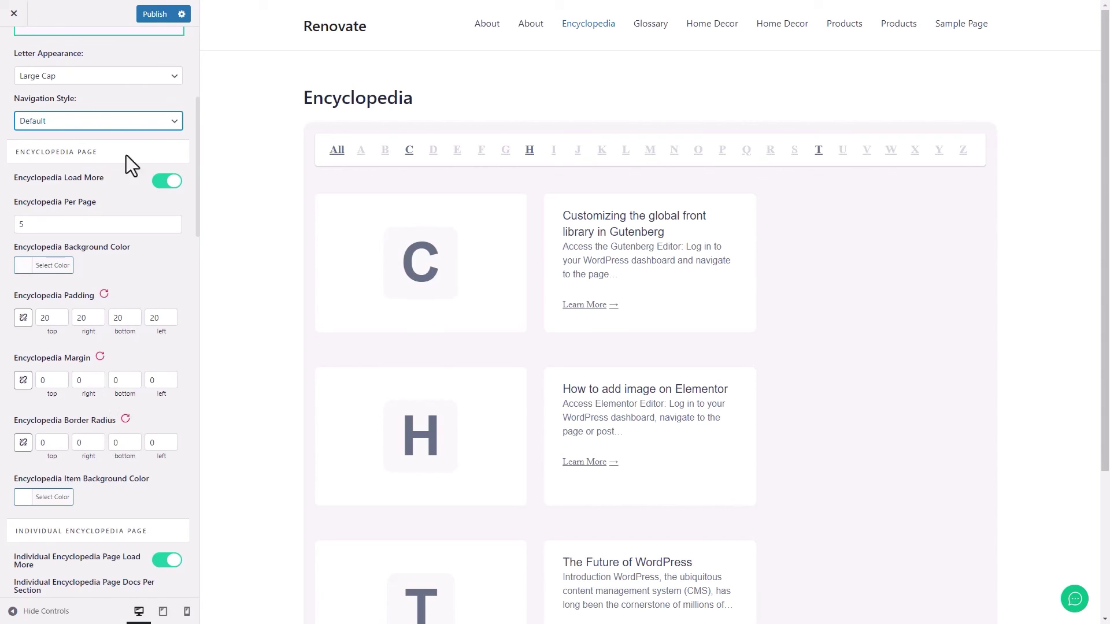
left_click(160, 13)
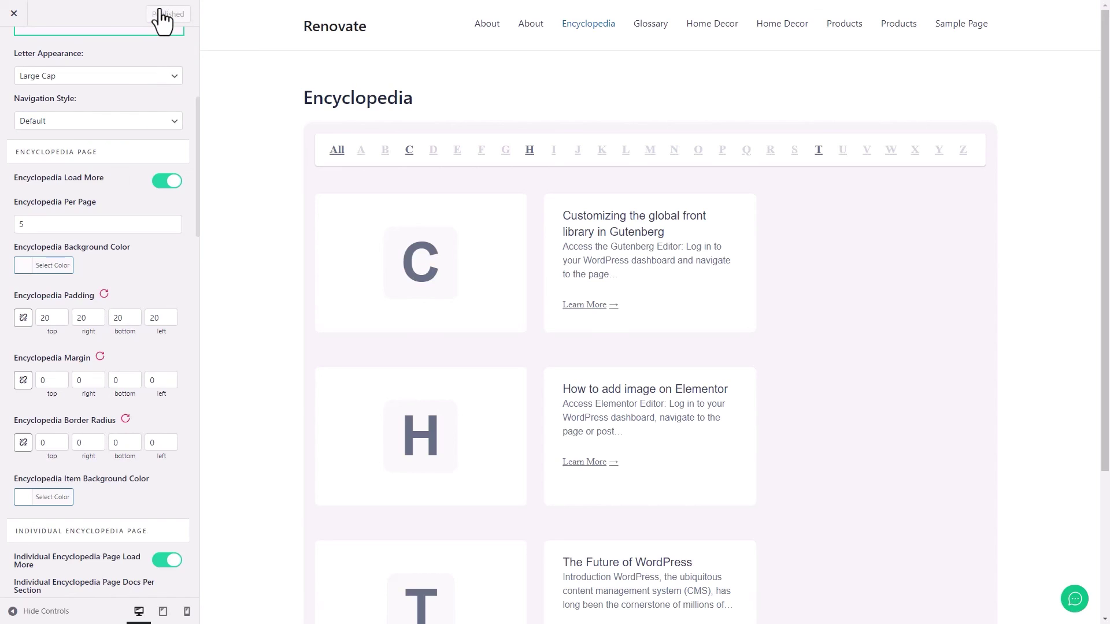